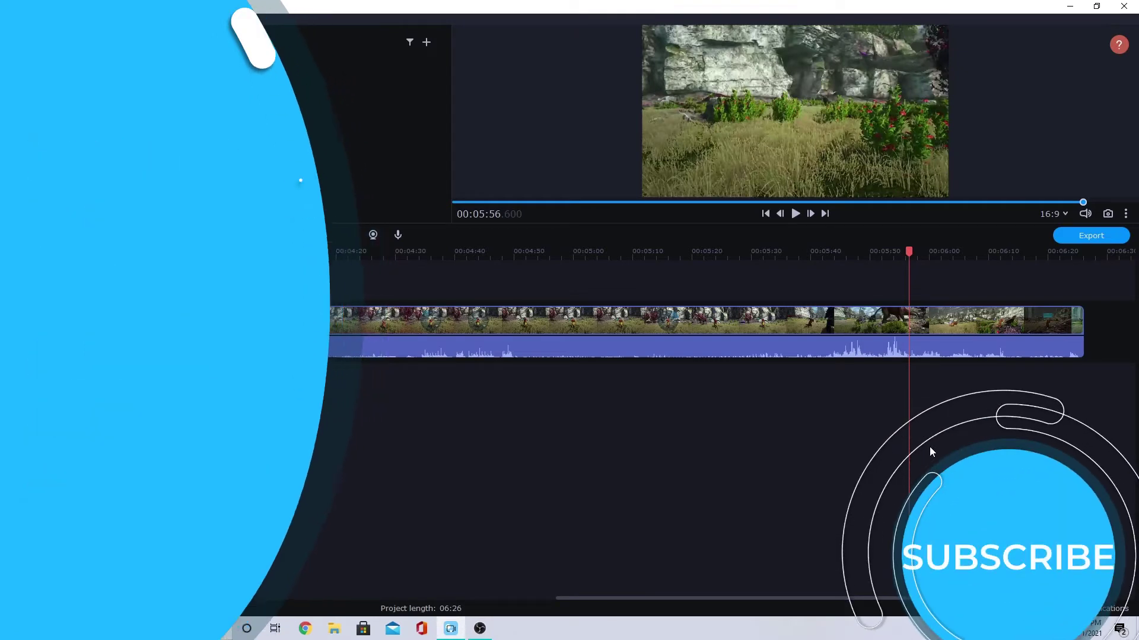
Try cutting the gameplay clip at the playhead with the scissors and the context menu, undoing each cut.
click(938, 316)
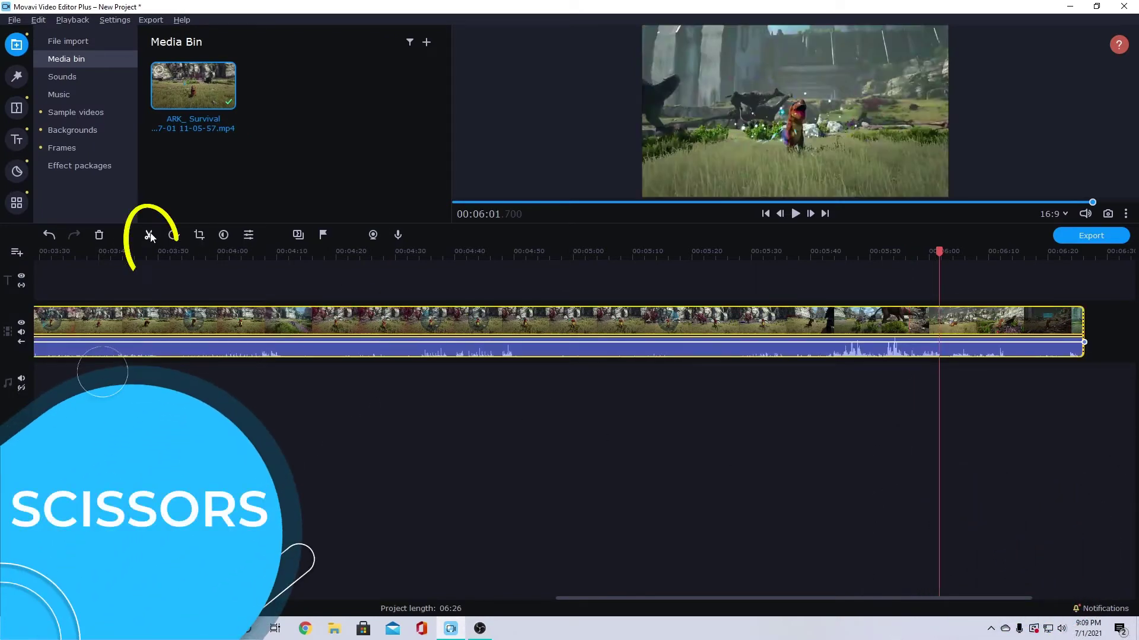
click(885, 323)
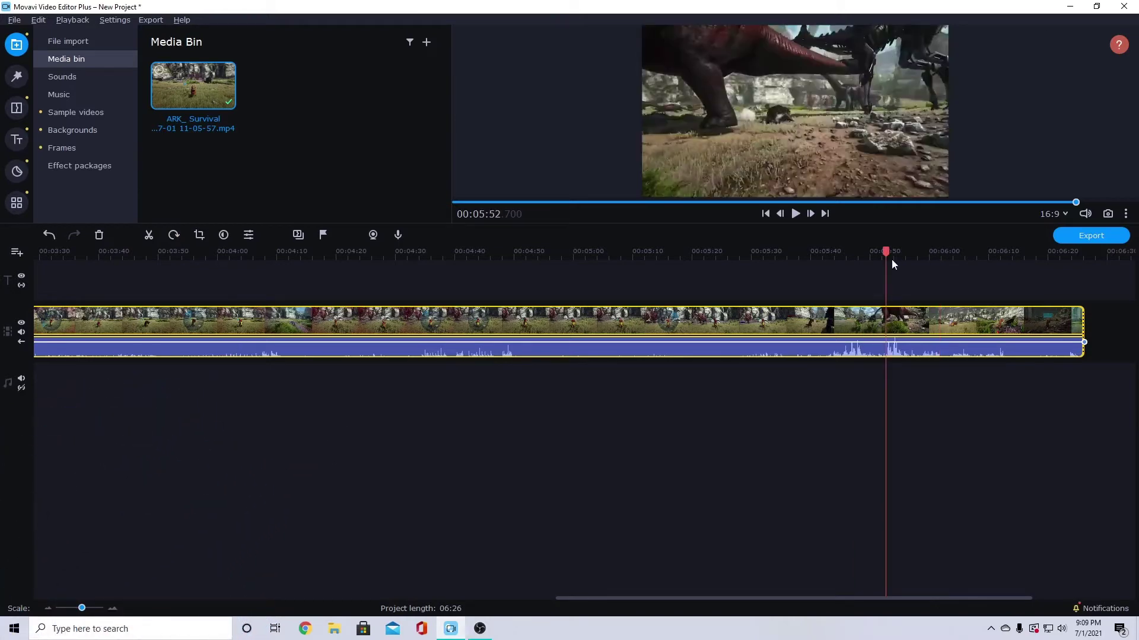
drag(886, 251, 920, 251)
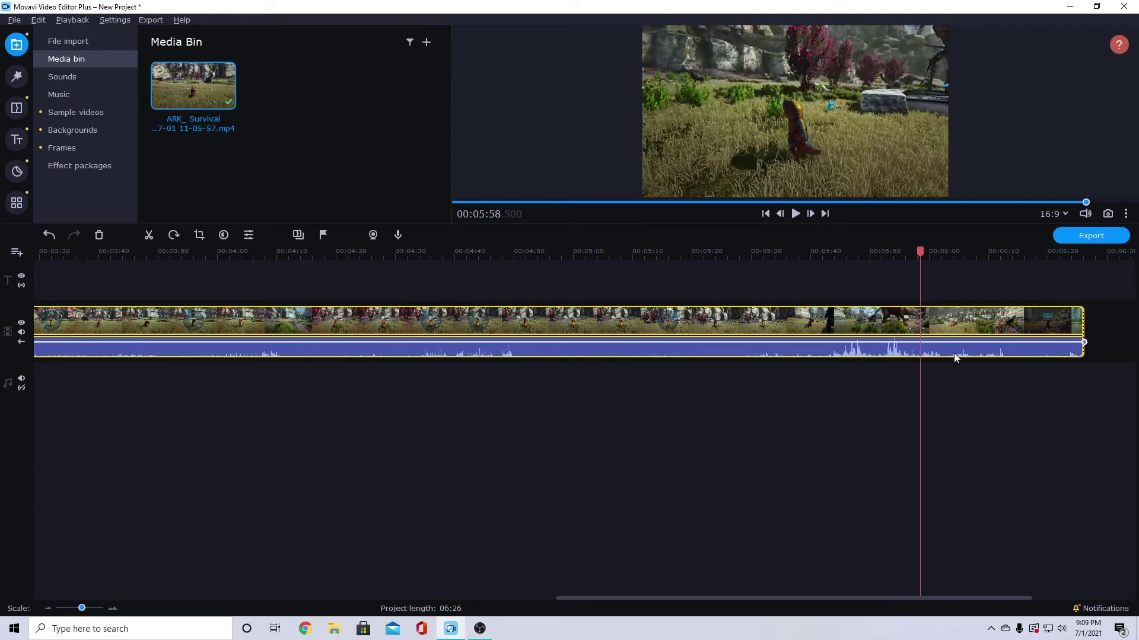
click(148, 235)
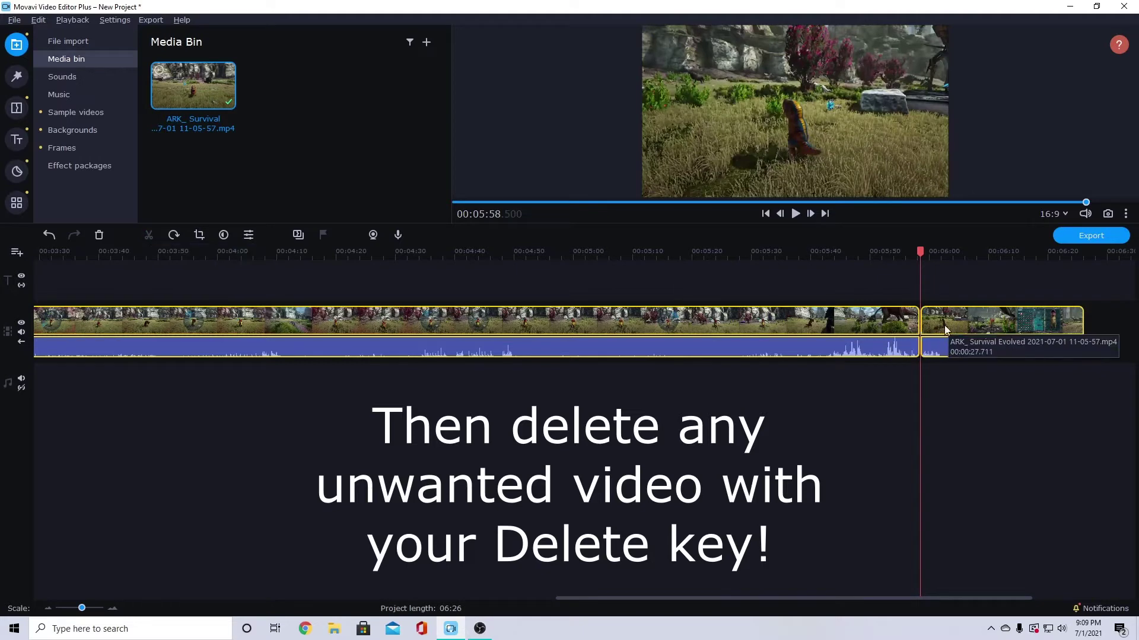
click(49, 235)
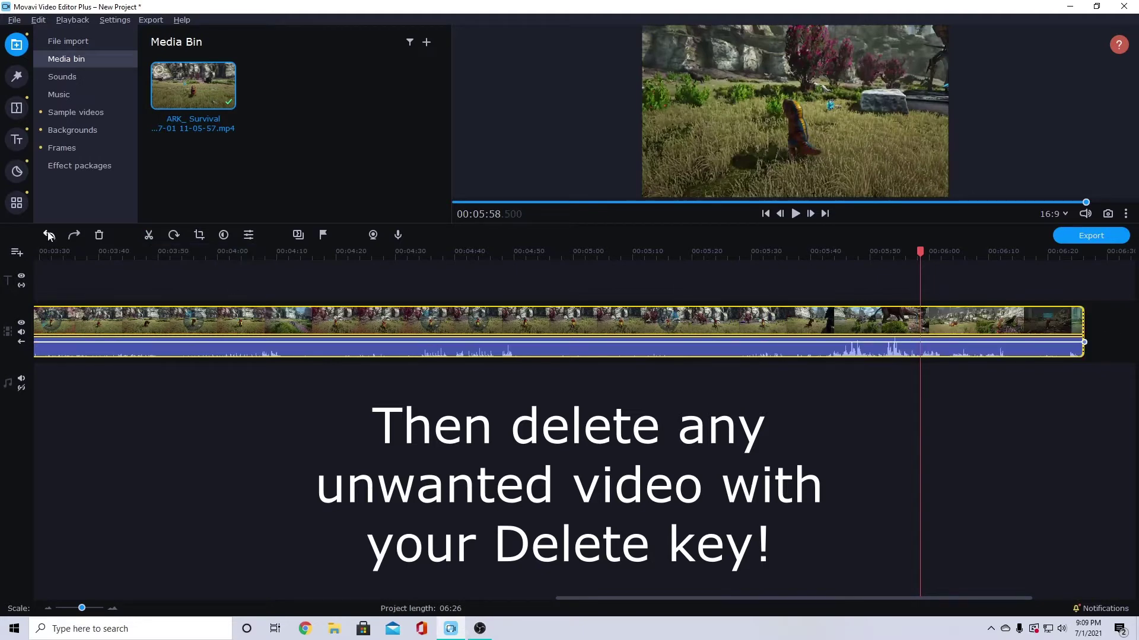
right_click(923, 324)
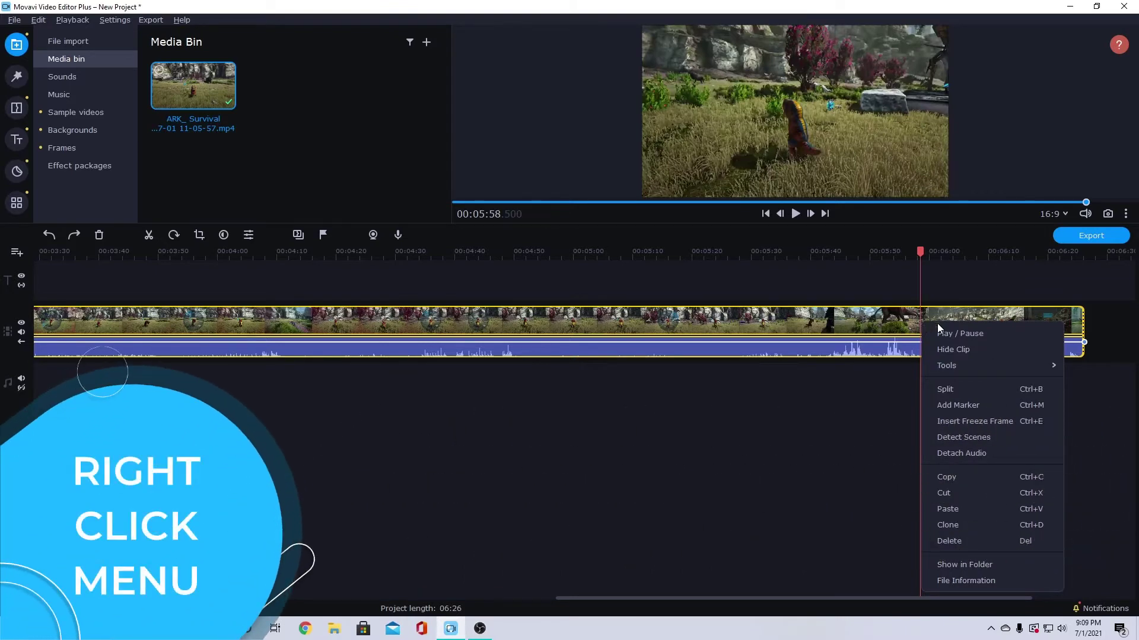
click(943, 391)
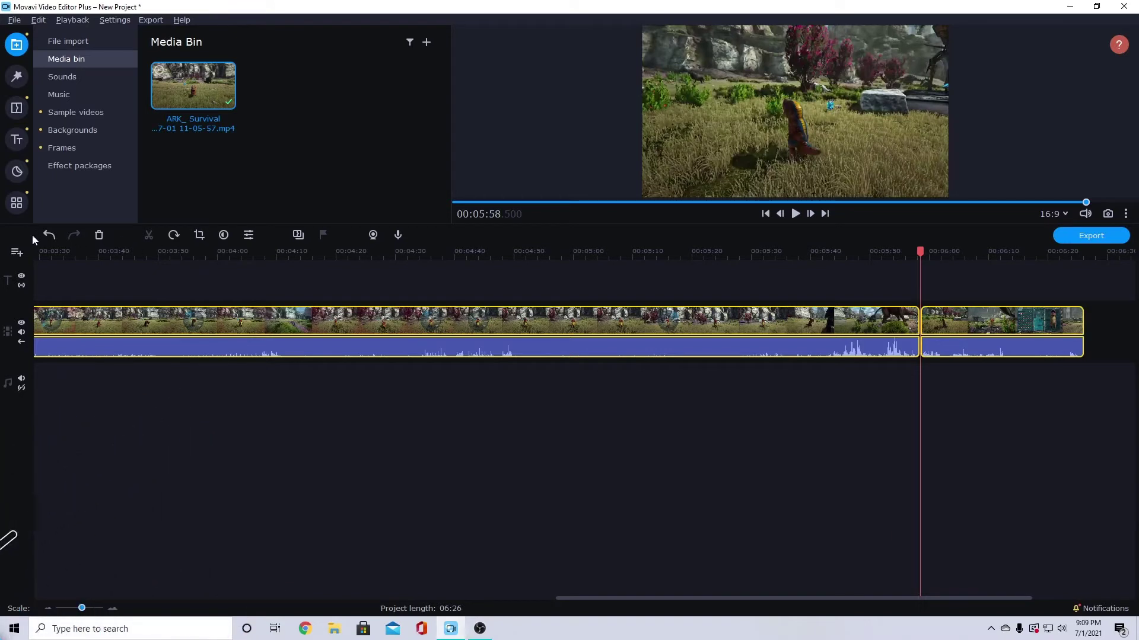
click(49, 235)
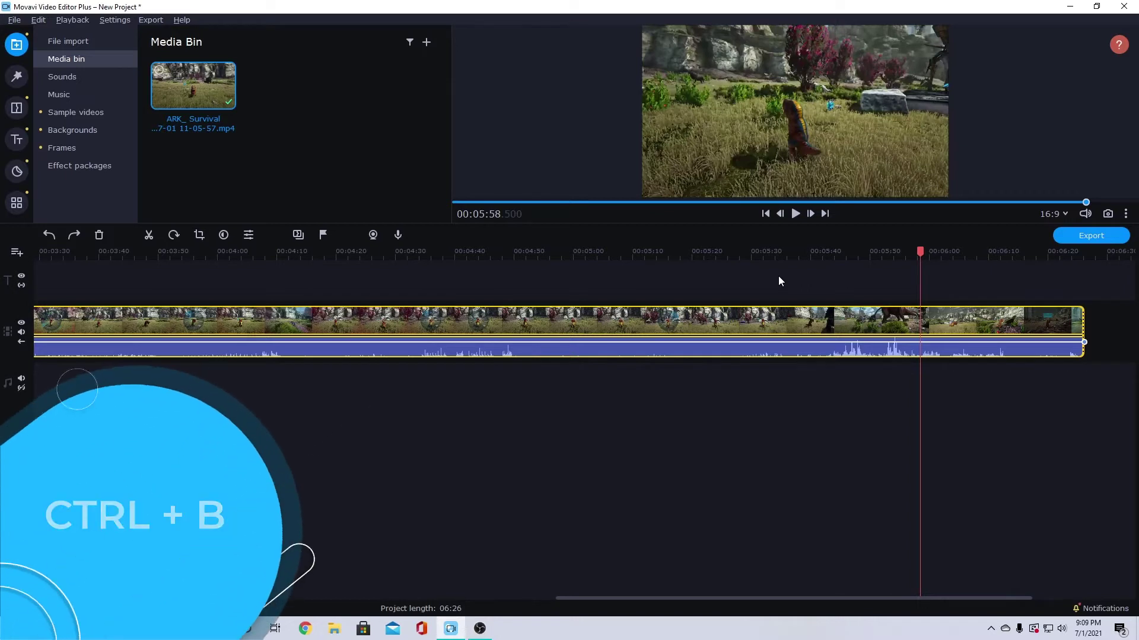
Cut the clip at the playhead, 05:40.9 and 05:24.3, then undo all cuts so it is whole.
key(ctrl+b)
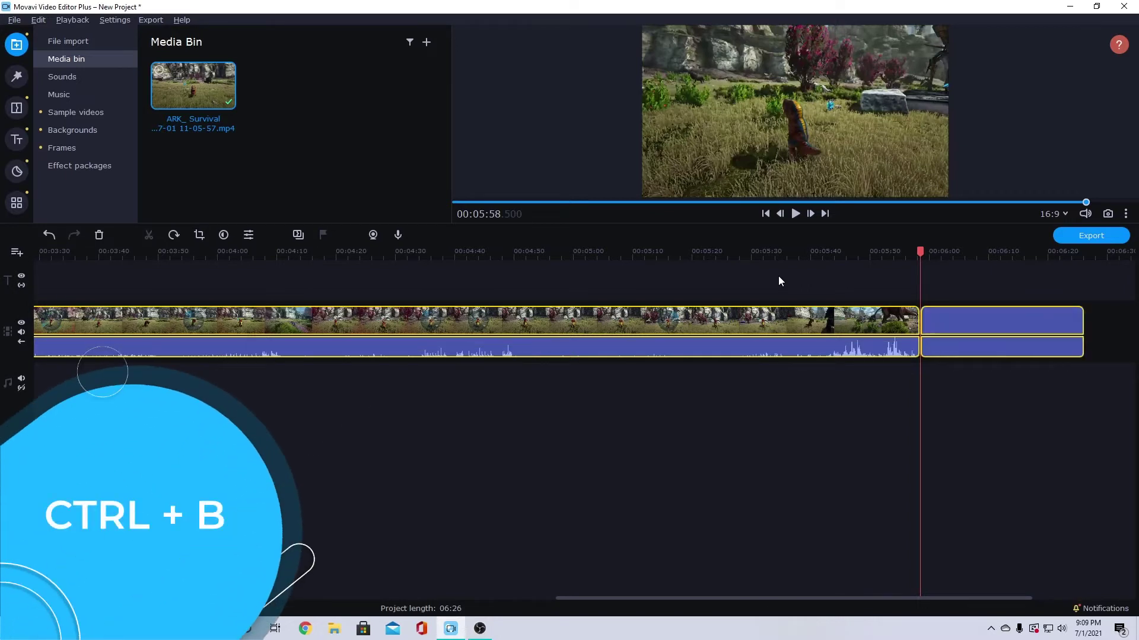
click(816, 253)
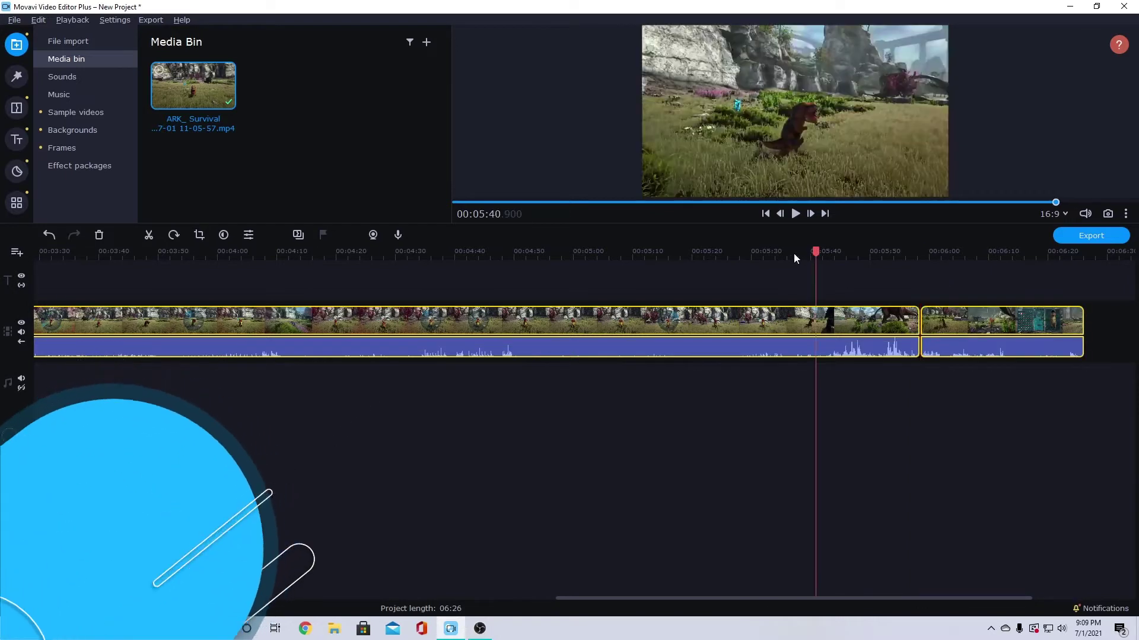
key(ctrl+b)
click(718, 253)
key(ctrl+b)
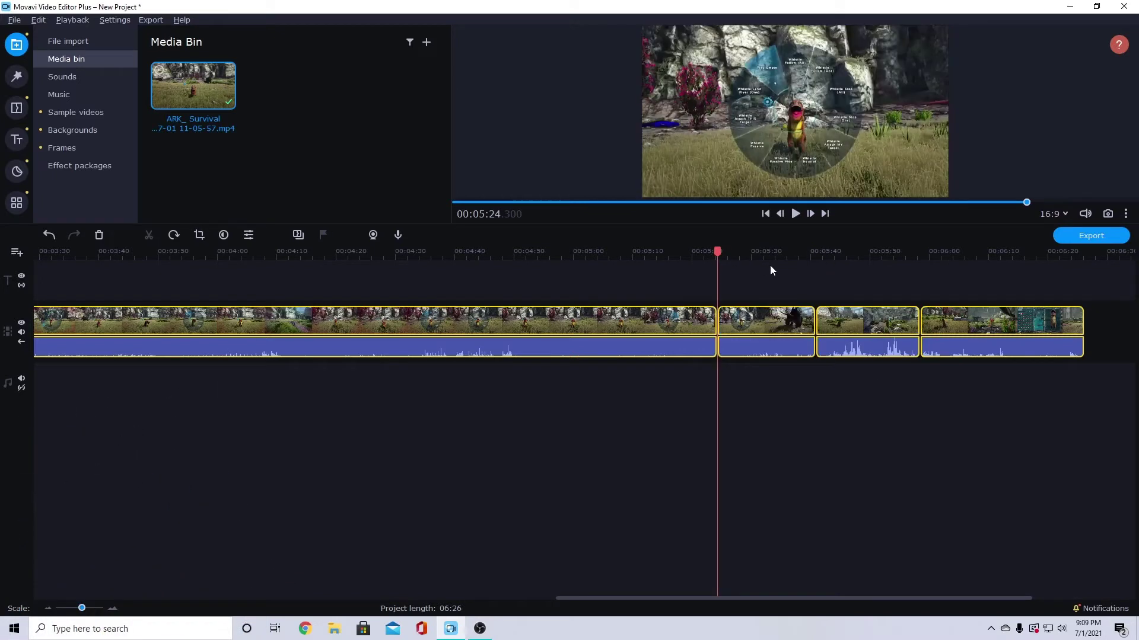
click(46, 235)
click(46, 235)
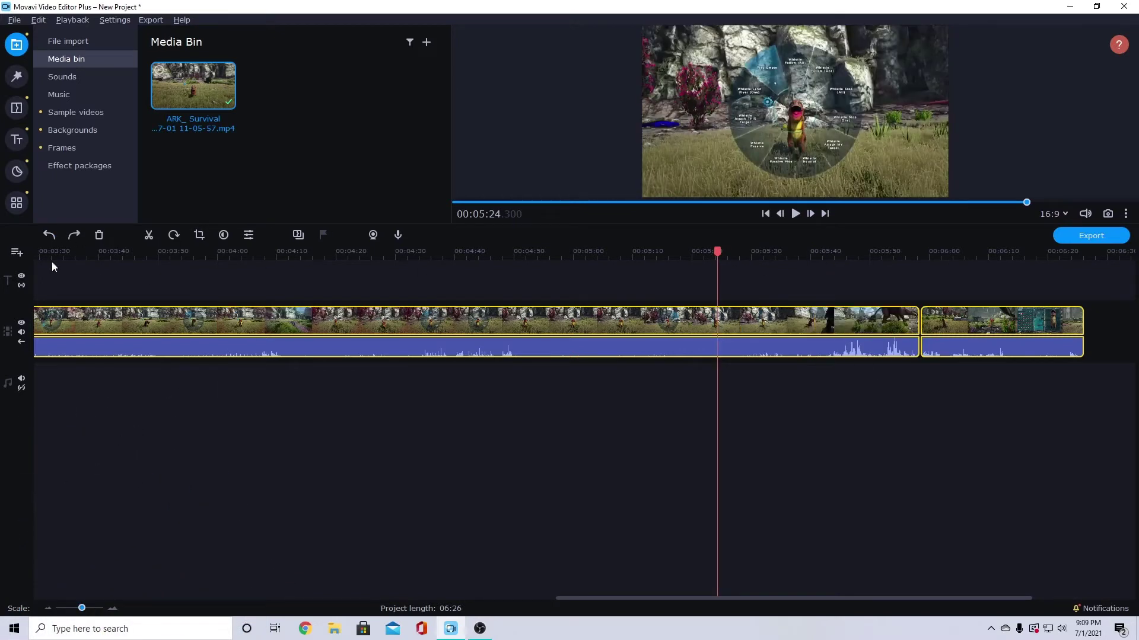
click(48, 235)
Pull the clip's end earlier and back out, previewing the footage around 06:08–06:10.
click(940, 255)
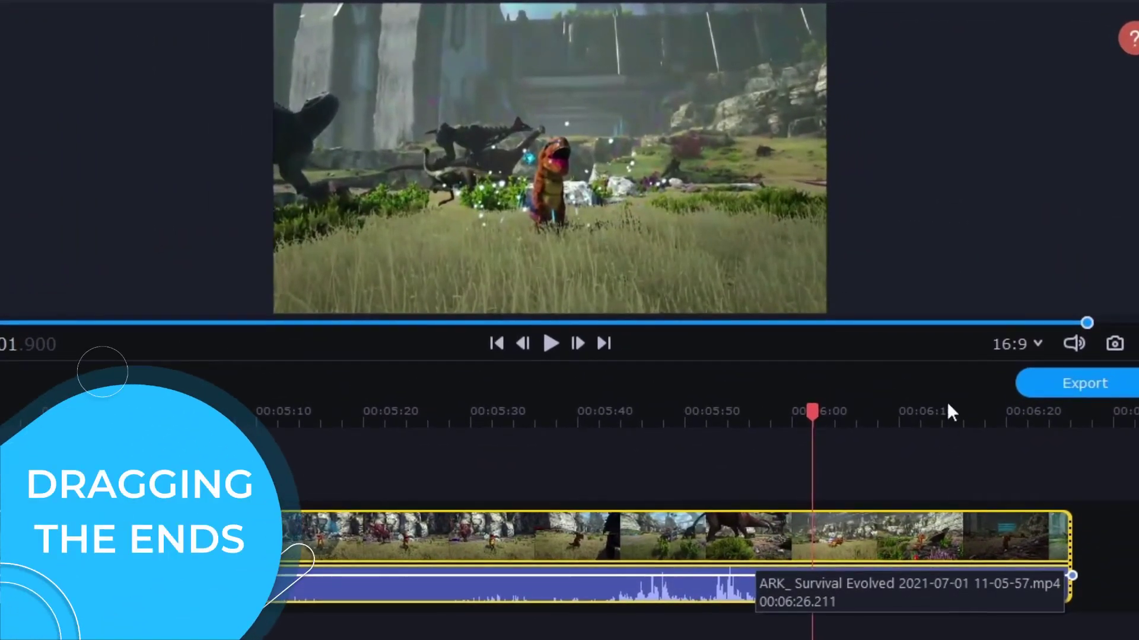
click(861, 415)
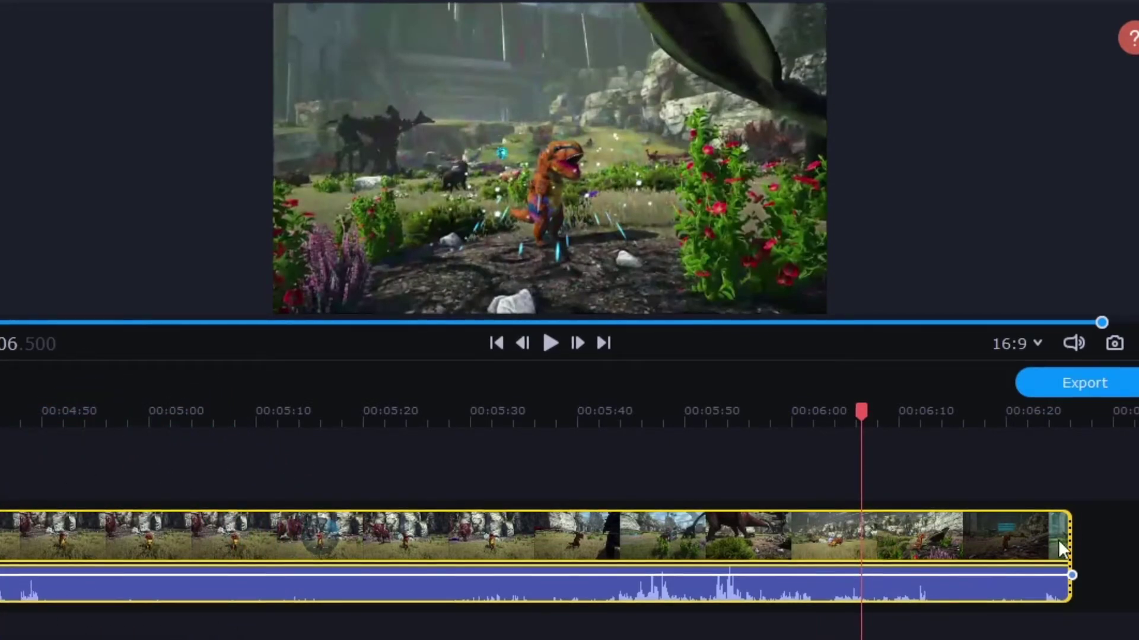
drag(1072, 544, 885, 544)
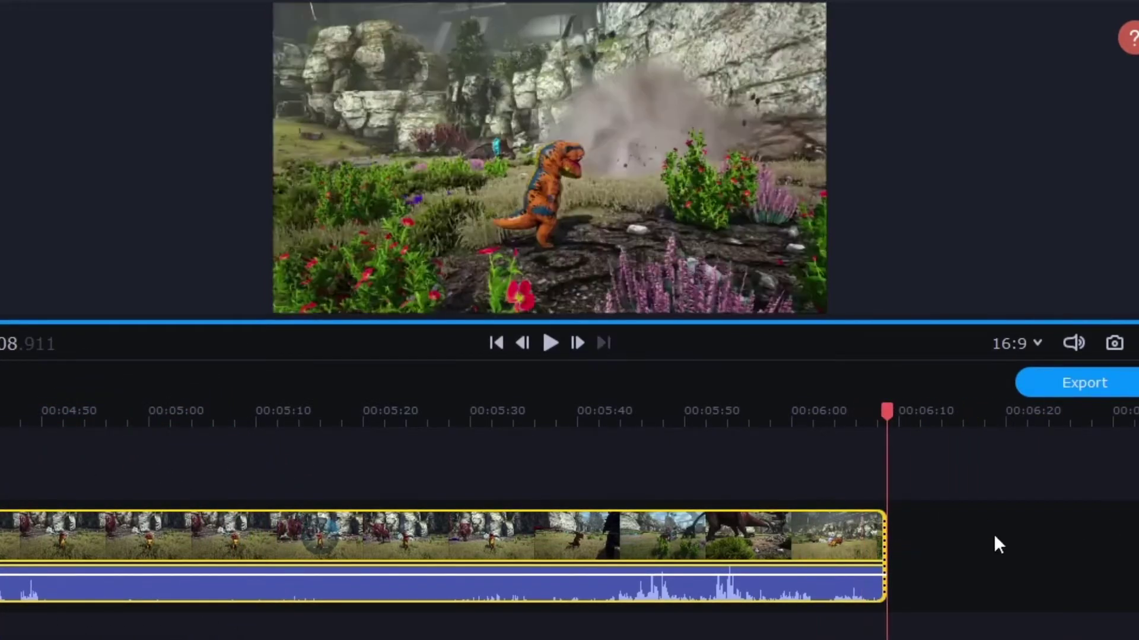
drag(885, 555, 1037, 554)
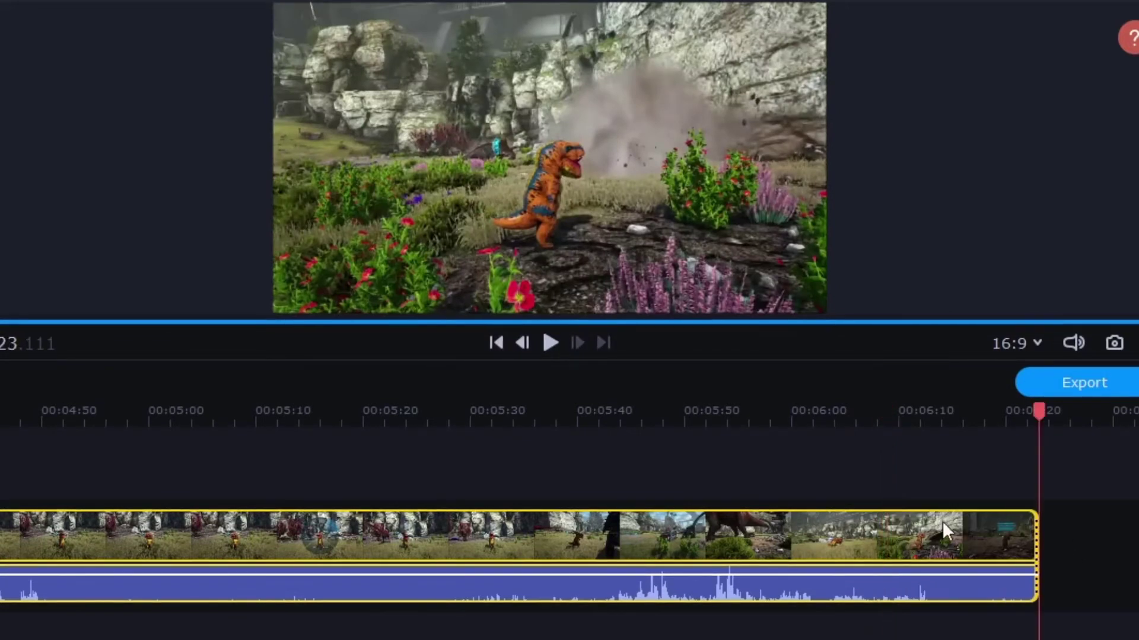
click(879, 412)
mouse_move(879, 414)
mouse_down()
mouse_move(935, 414)
mouse_move(882, 432)
mouse_up()
Trim the clip's end back to just after 06:10, about 06:13.
click(1038, 547)
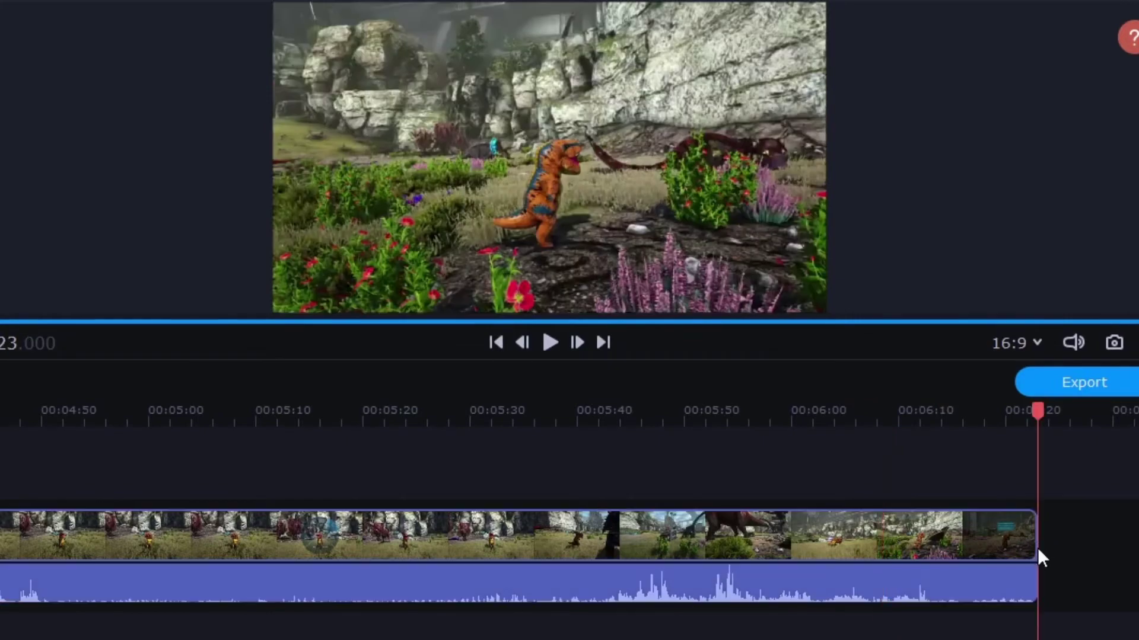
drag(1032, 546, 926, 544)
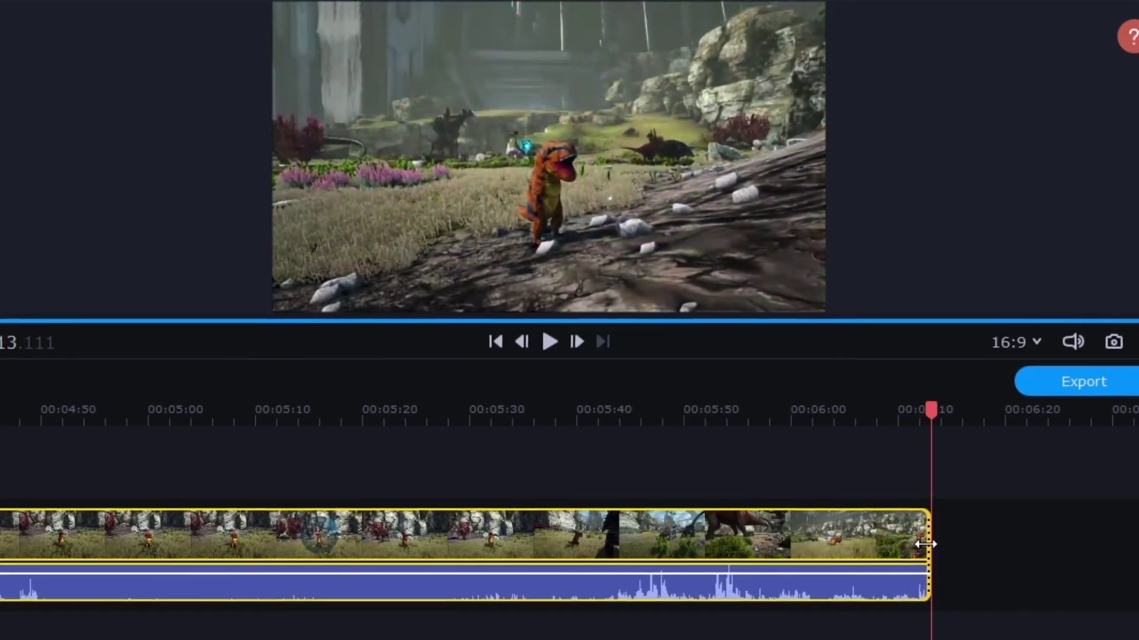
click(781, 532)
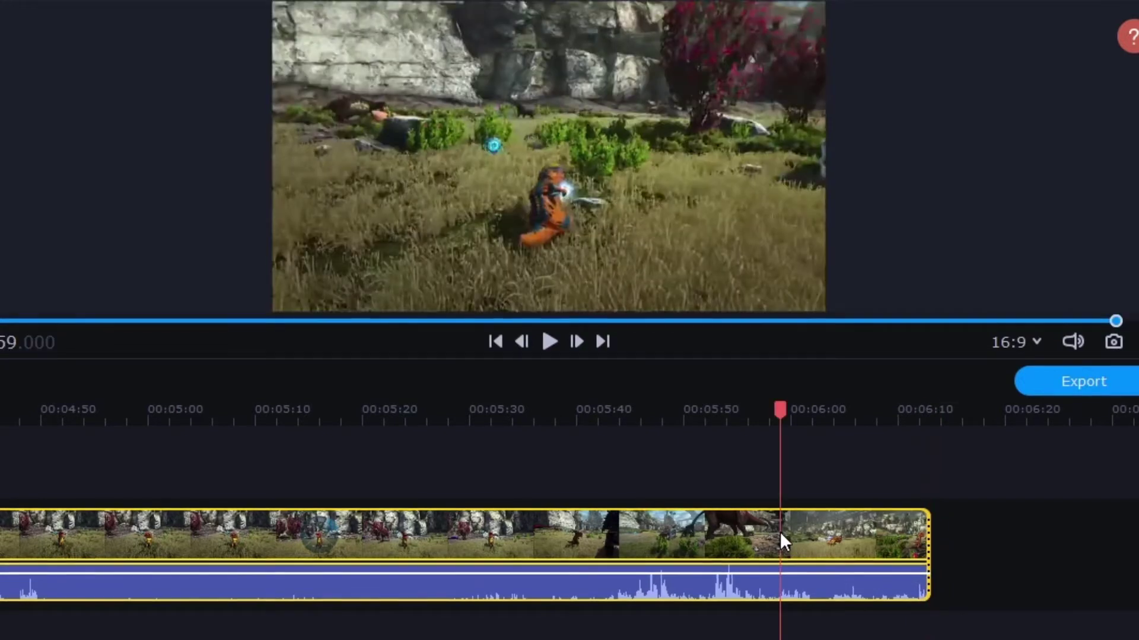
Step the playhead forward to about 06:02 and split the clip there with Ctrl+B.
click(731, 543)
click(758, 541)
click(777, 539)
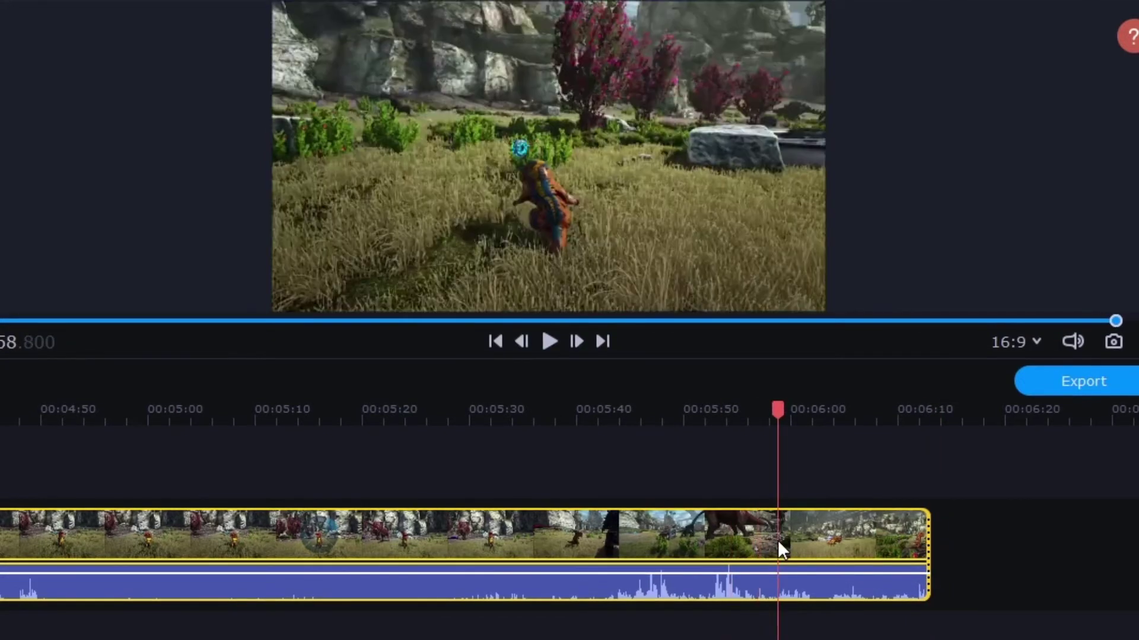
click(784, 540)
click(795, 539)
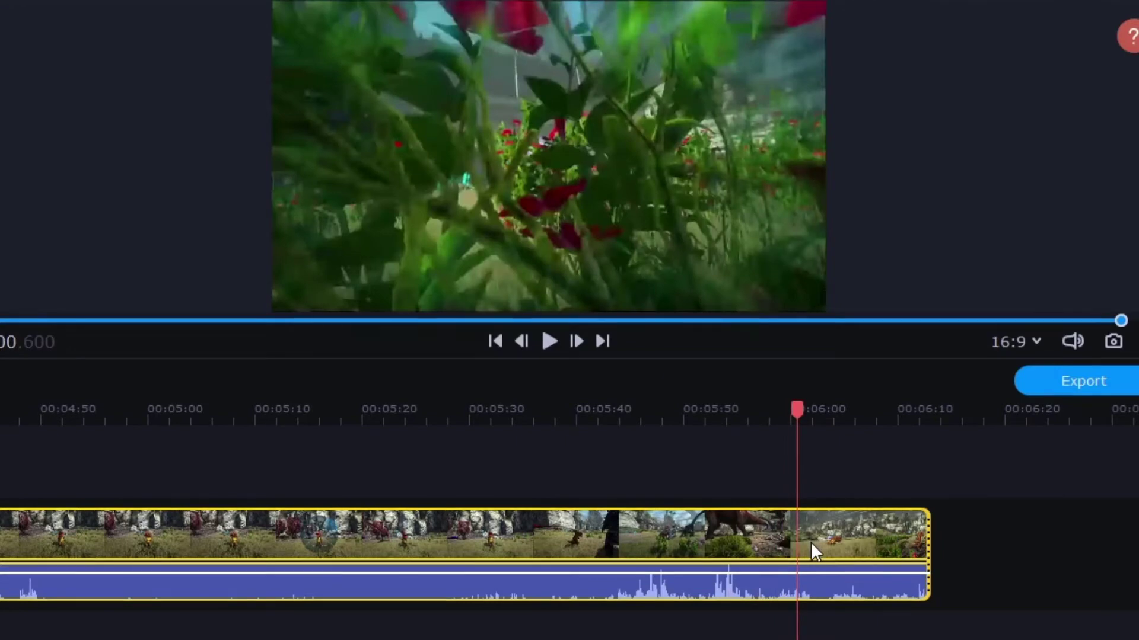
click(821, 539)
key(ctrl+b)
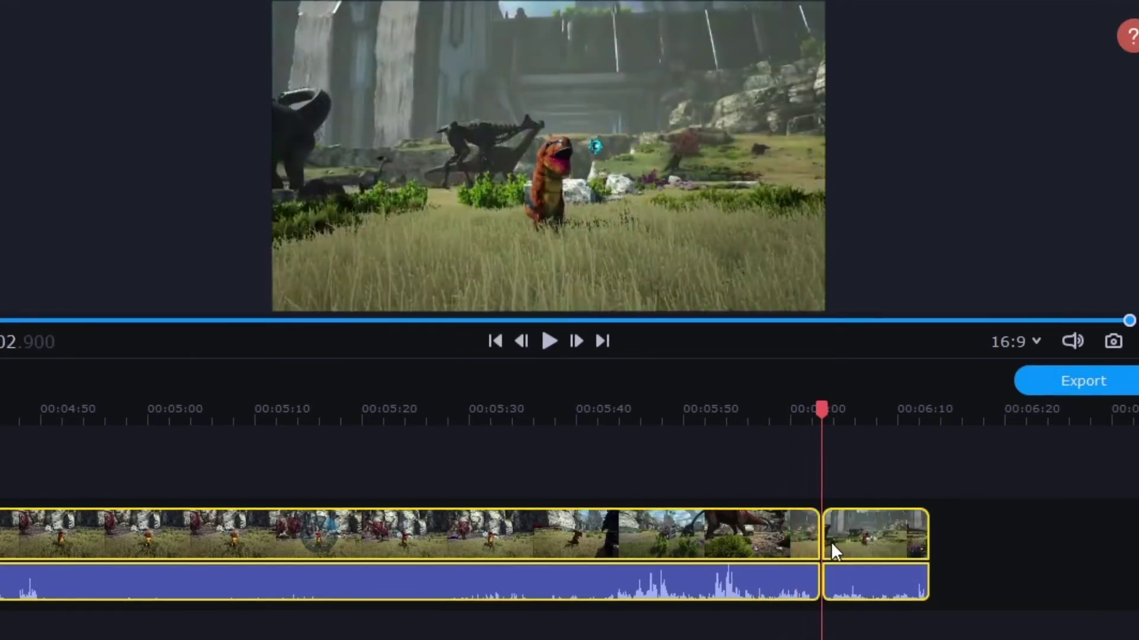
Trim the start of the short final piece, then select the long main clip.
click(830, 542)
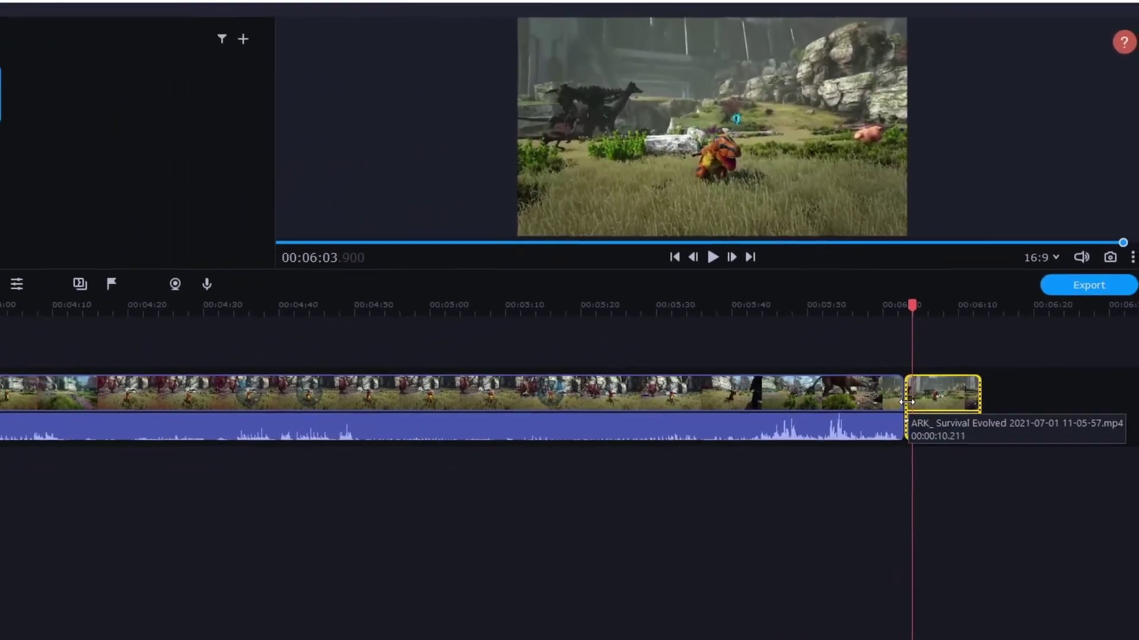
drag(949, 328, 956, 329)
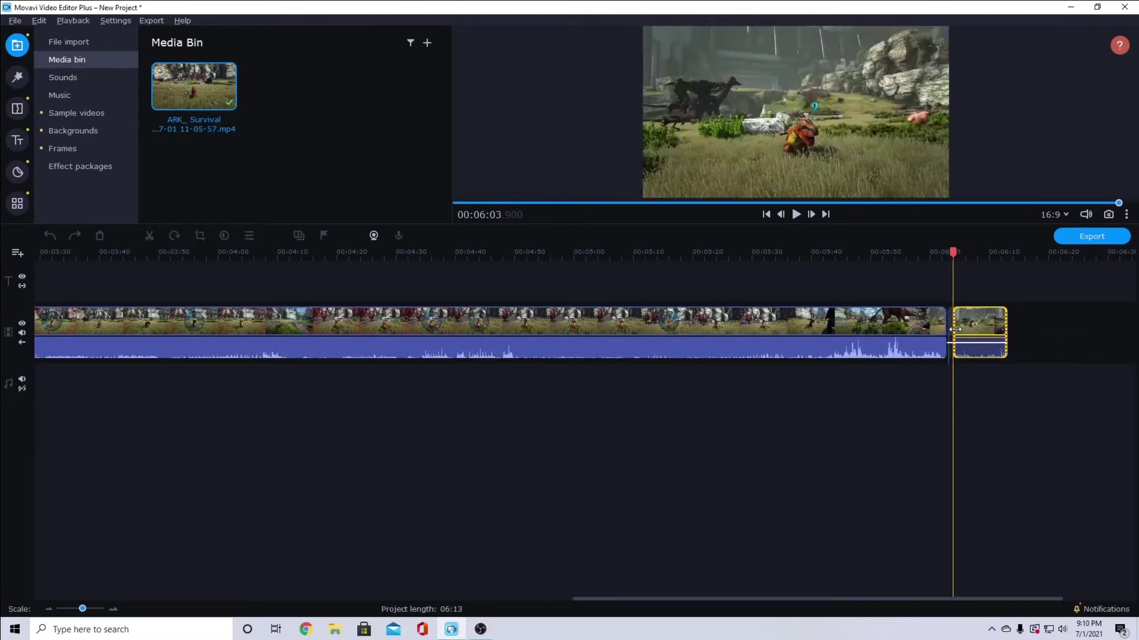
drag(956, 329, 955, 329)
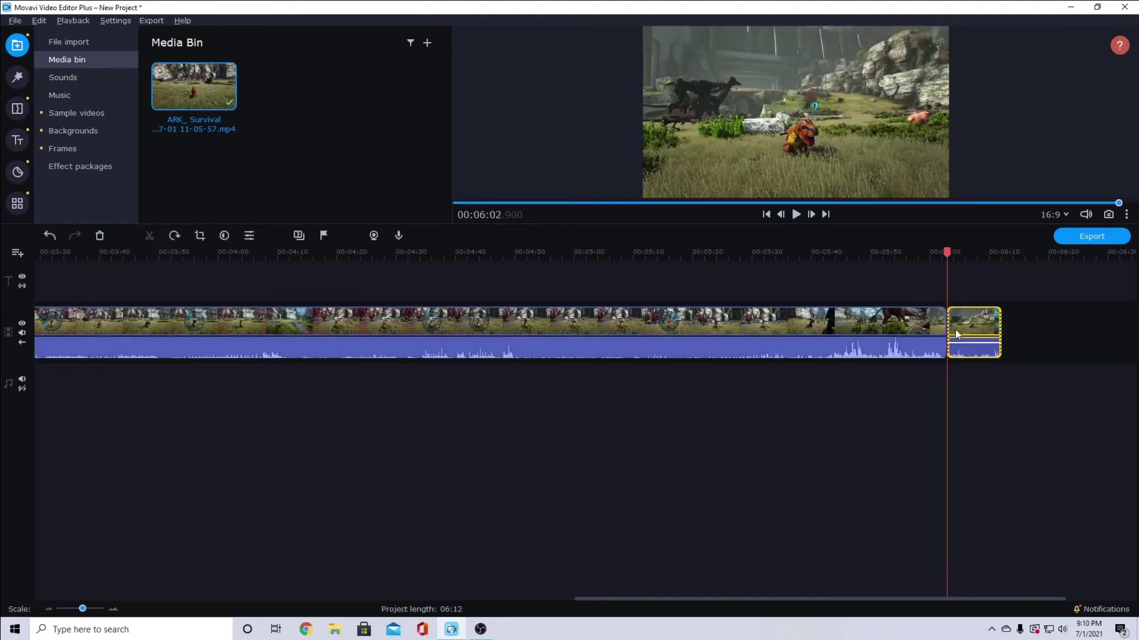
click(910, 325)
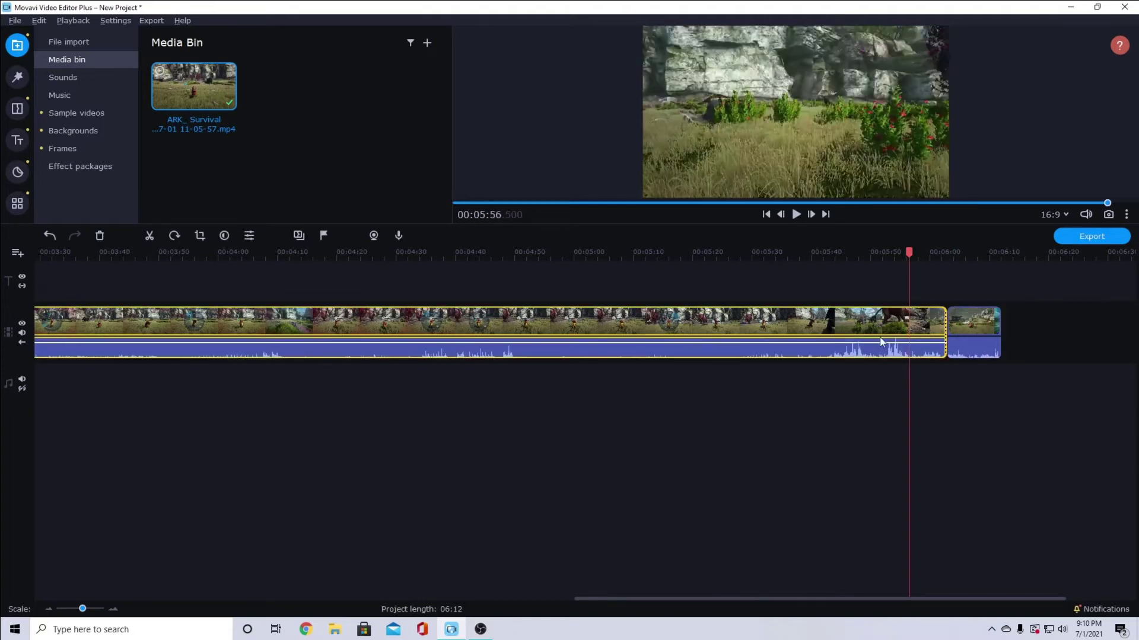
Delete the long main clip, detach the short clip's audio, and split that audio at 00:07.300.
key(Delete)
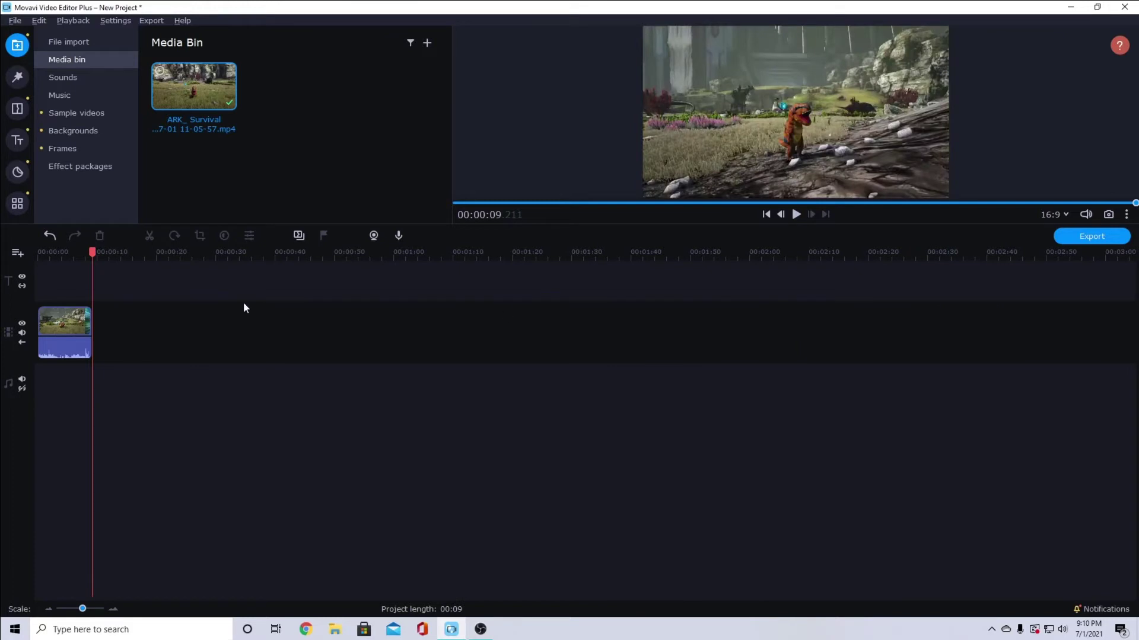
click(49, 235)
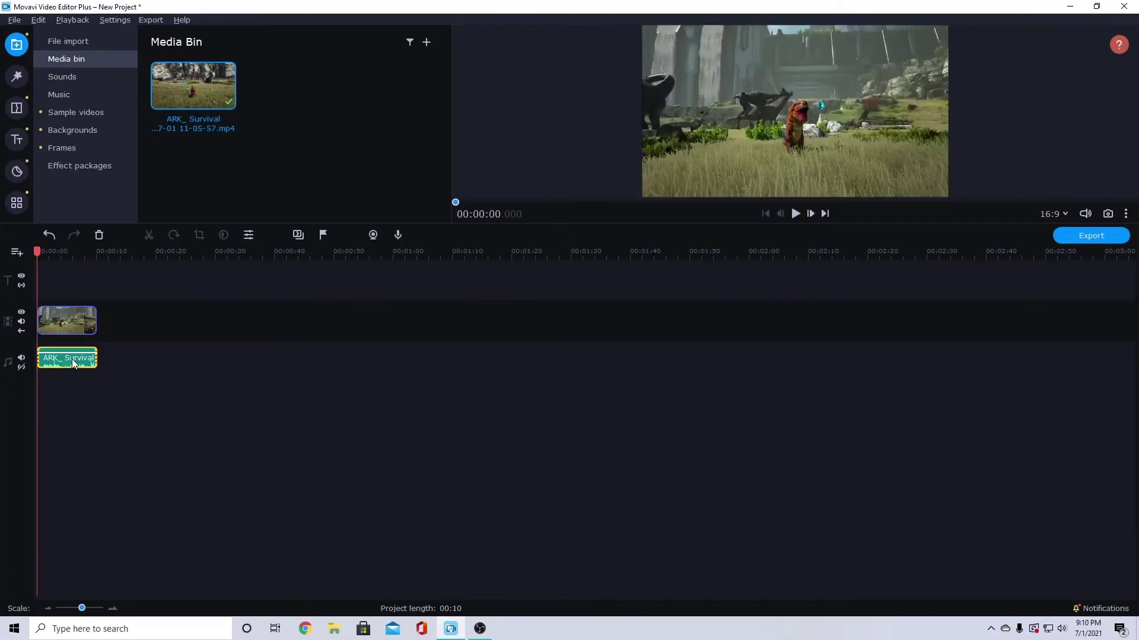
click(80, 363)
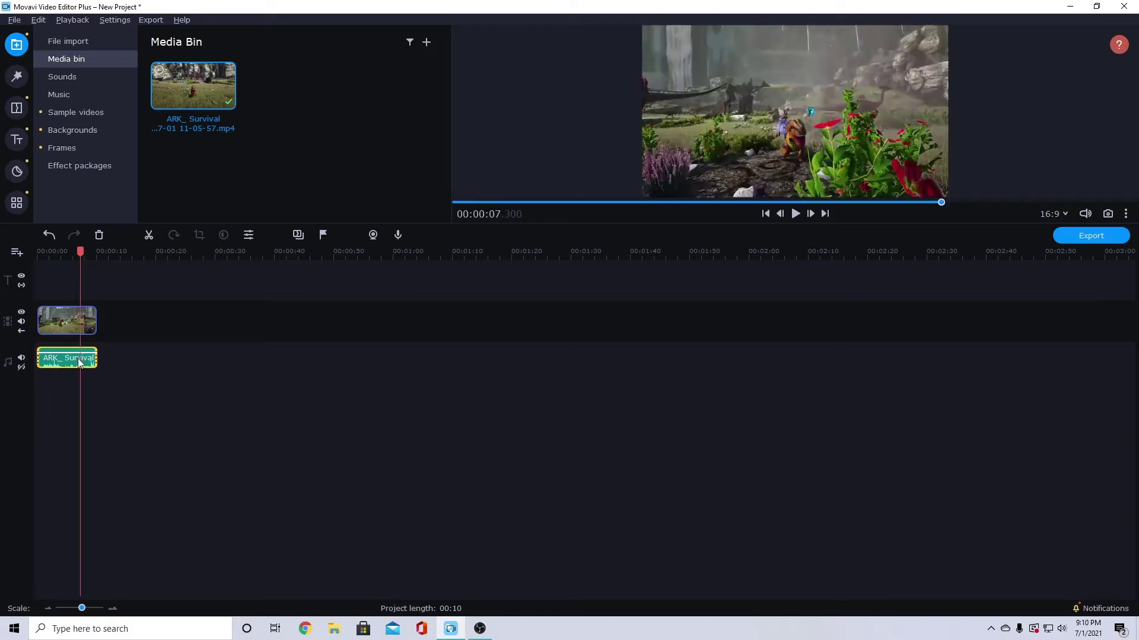
key(ctrl+b)
Add the Gamepad sticker from Stickers > Good game to the track above the video at about 2.8 s.
click(25, 145)
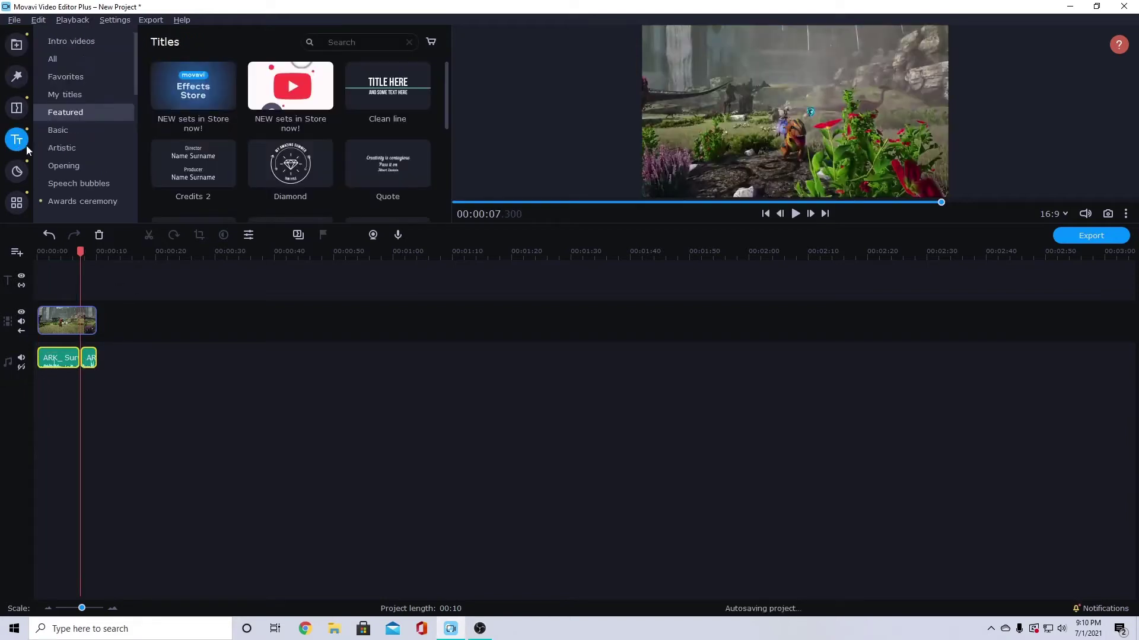
click(121, 130)
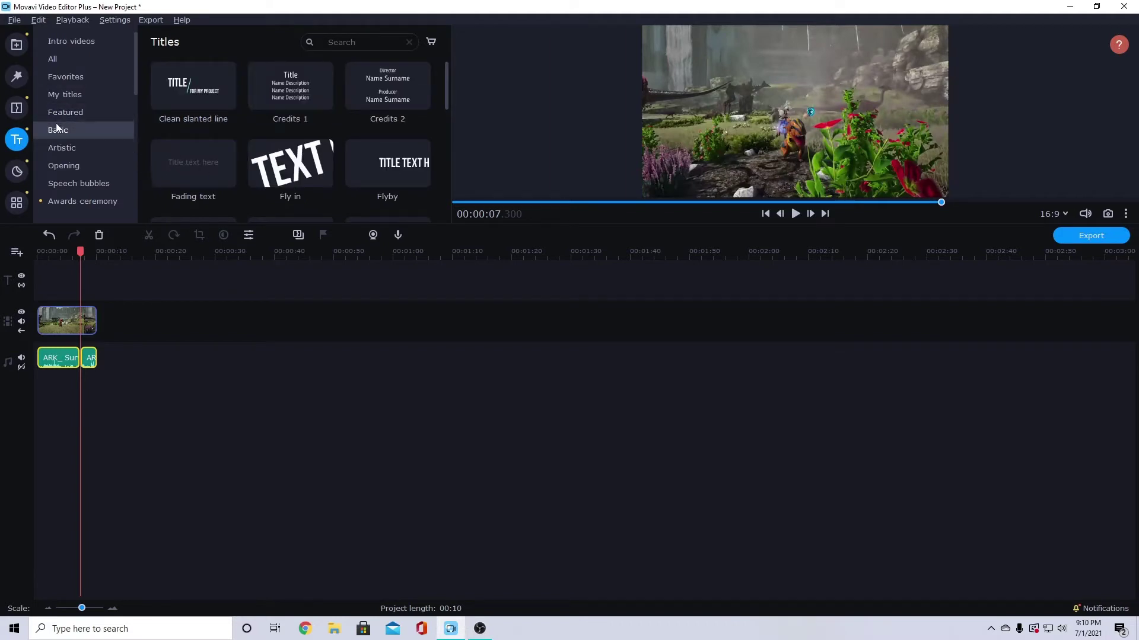
click(23, 171)
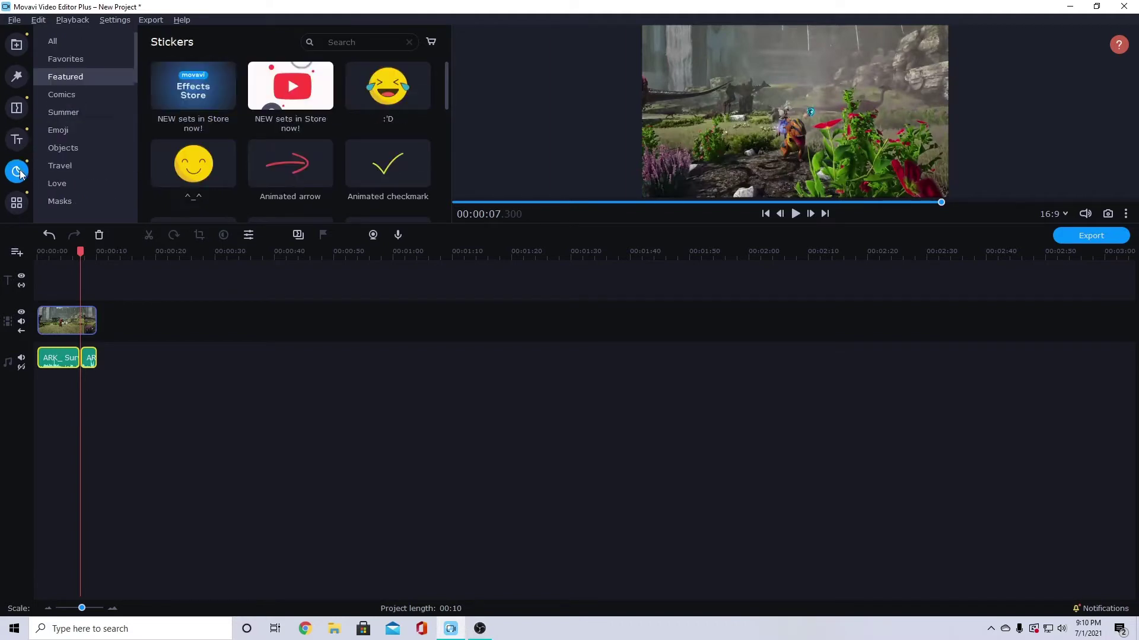
scroll(86, 134, down, 5)
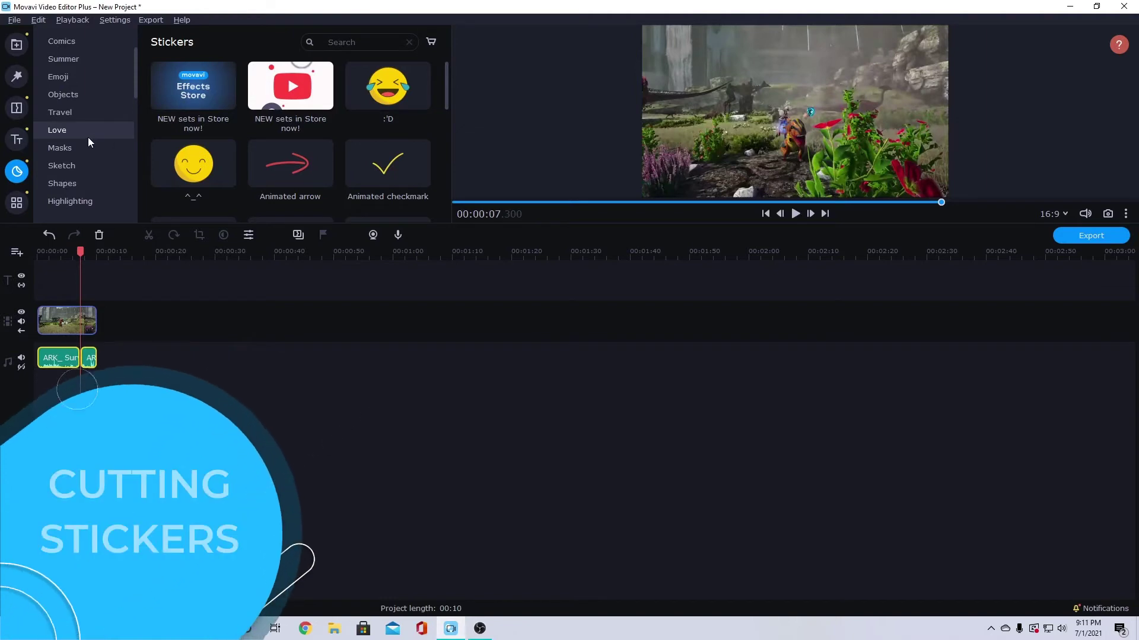
scroll(88, 137, down, 2)
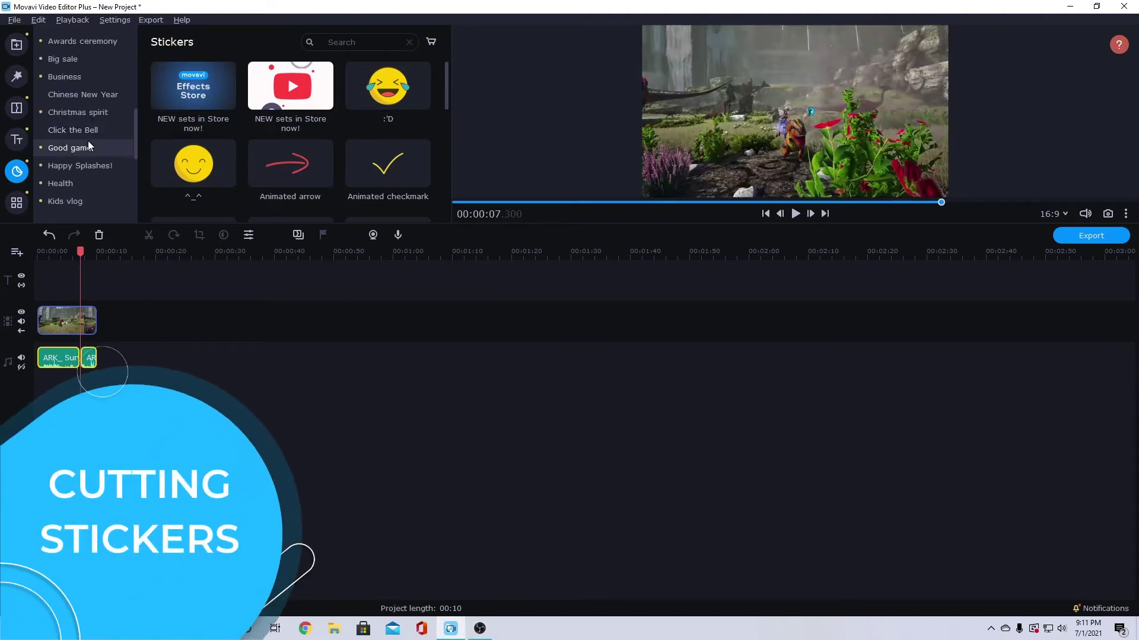
click(90, 130)
click(90, 145)
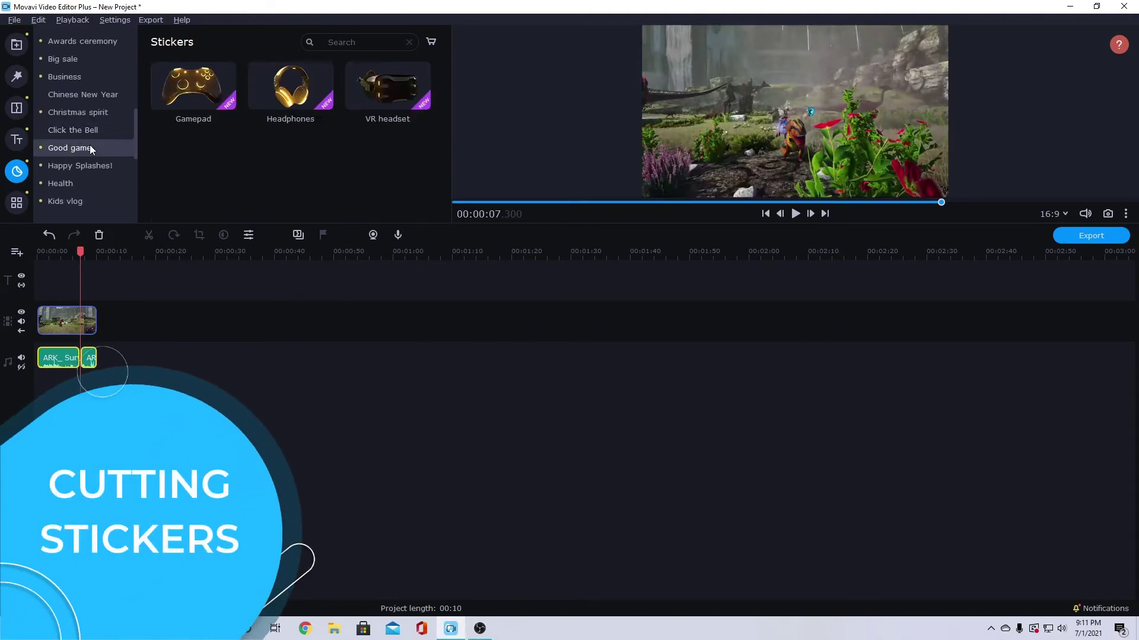
click(188, 87)
drag(187, 87, 52, 285)
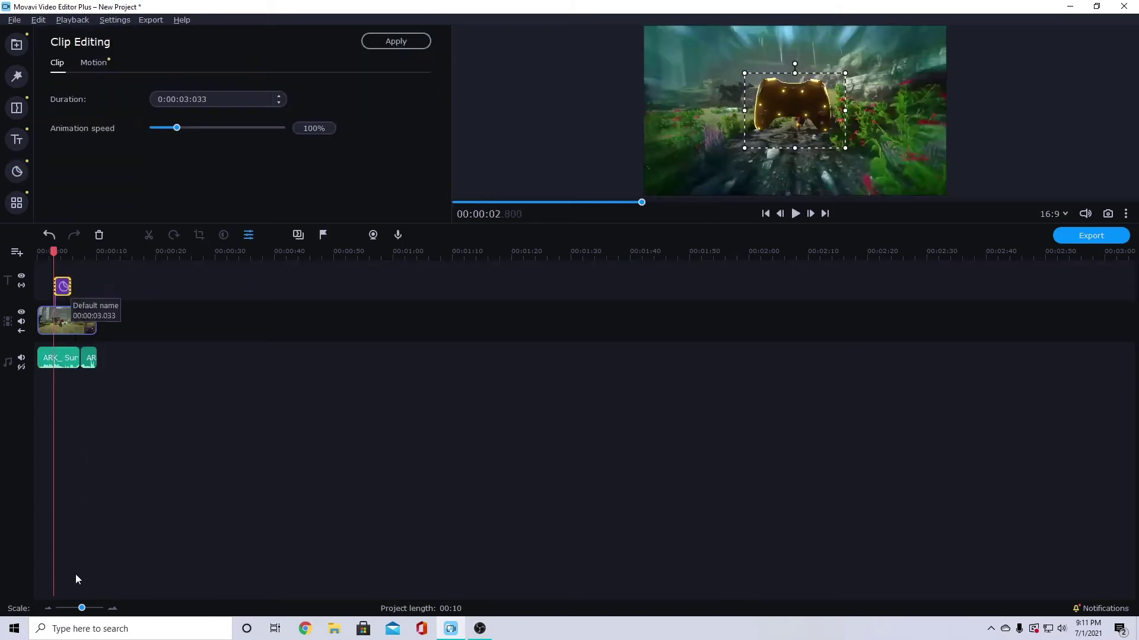
Zoom the timeline in and play from the sticker's start to preview it.
drag(81, 608, 92, 608)
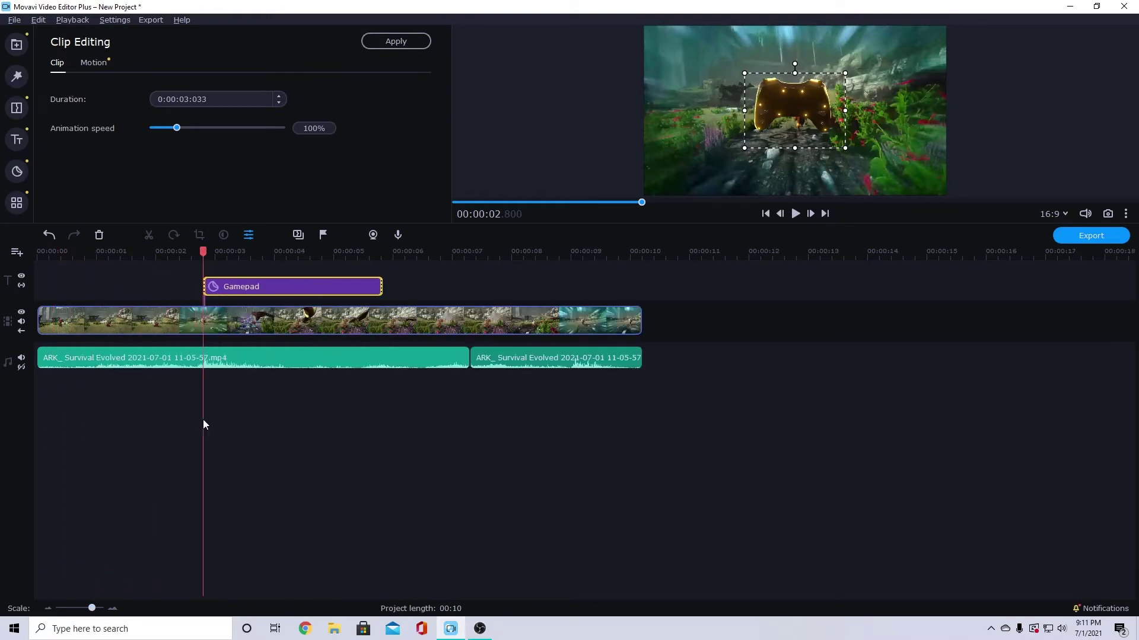
click(281, 249)
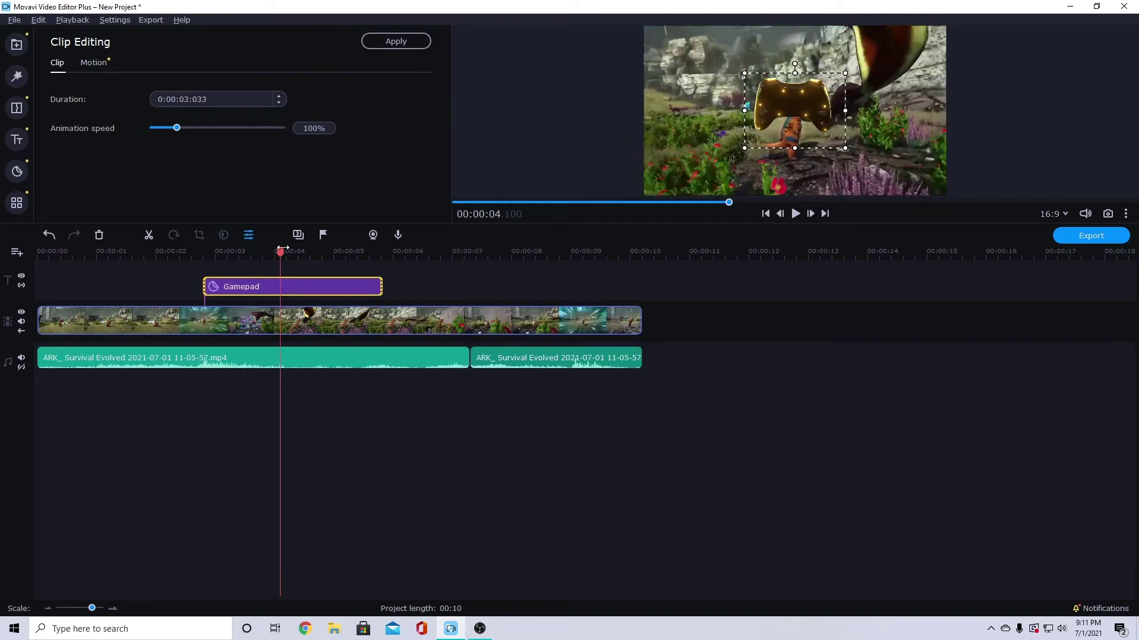
click(204, 250)
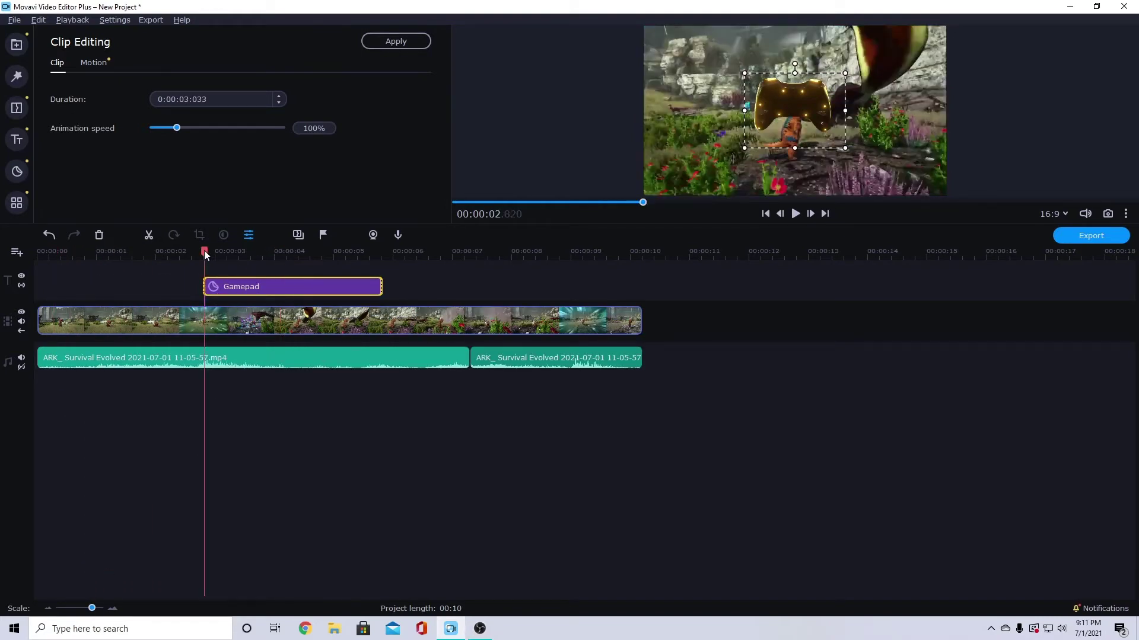
click(796, 214)
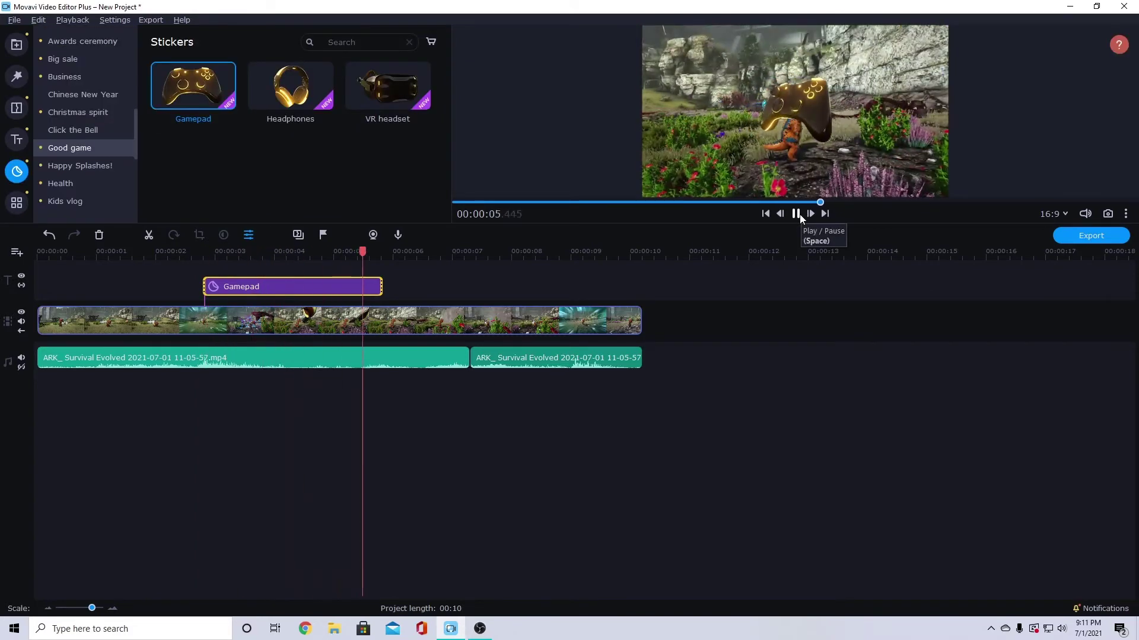
click(797, 214)
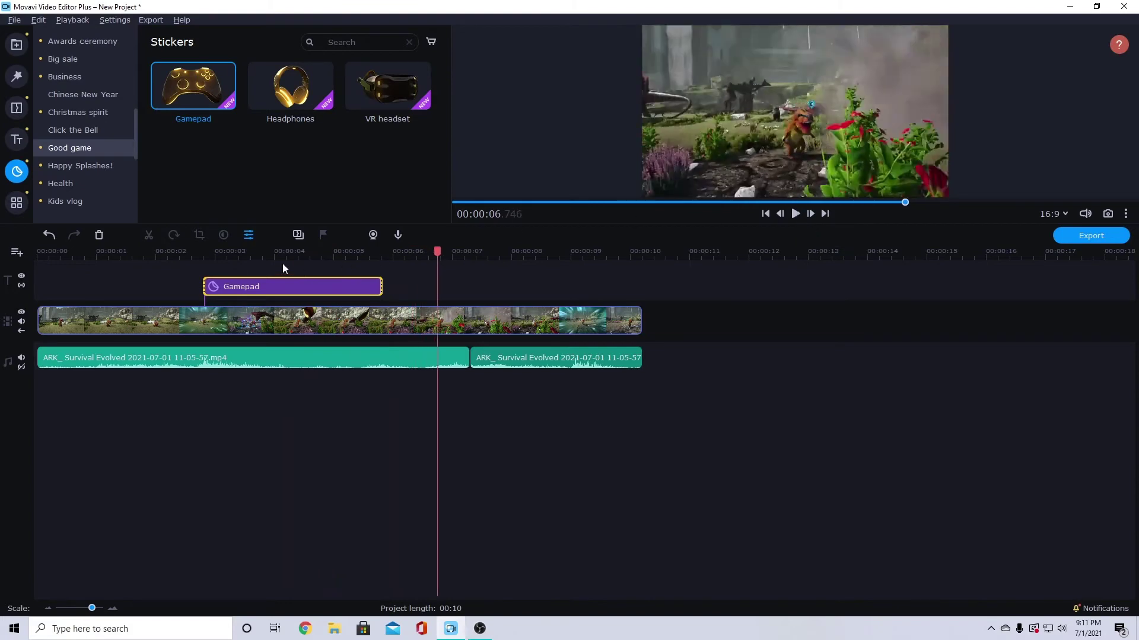
Move the Gamepad sticker to right after the video ends and play that section.
drag(234, 252, 214, 252)
drag(250, 286, 682, 318)
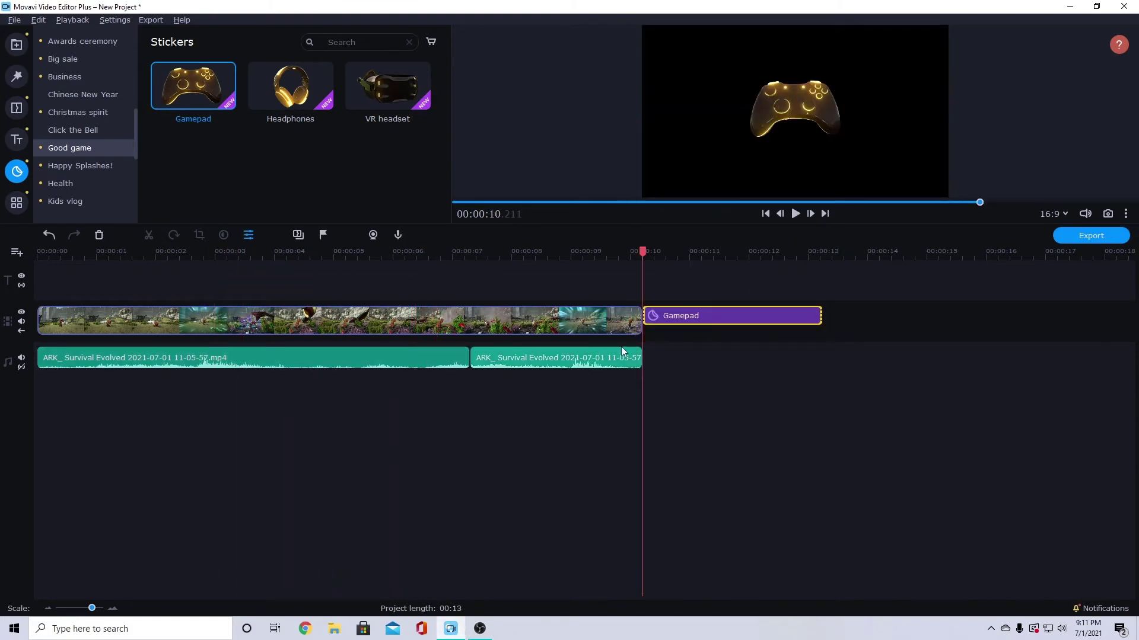
click(797, 214)
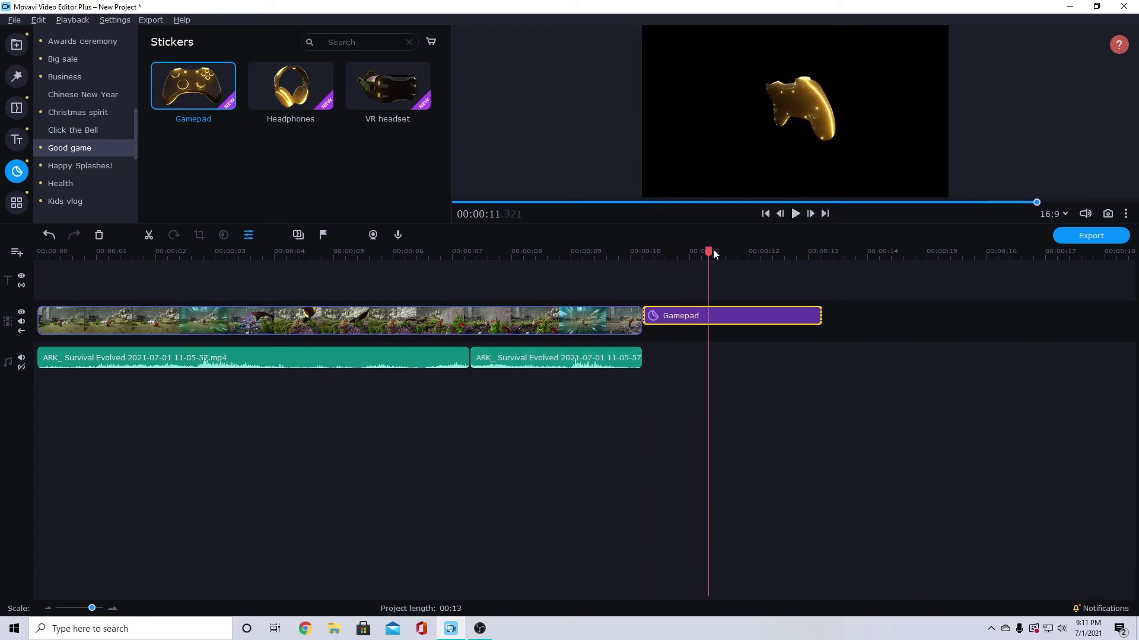
Split the sticker at 00:11.1 and open the first piece's Clip properties.
key(ctrl+b)
click(703, 357)
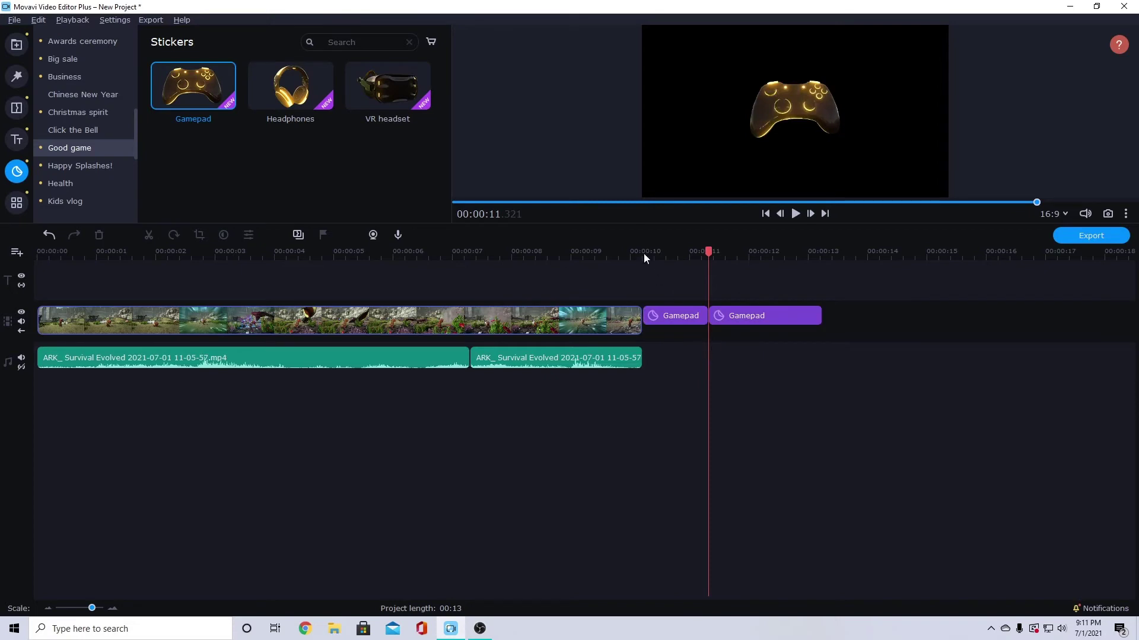
click(631, 252)
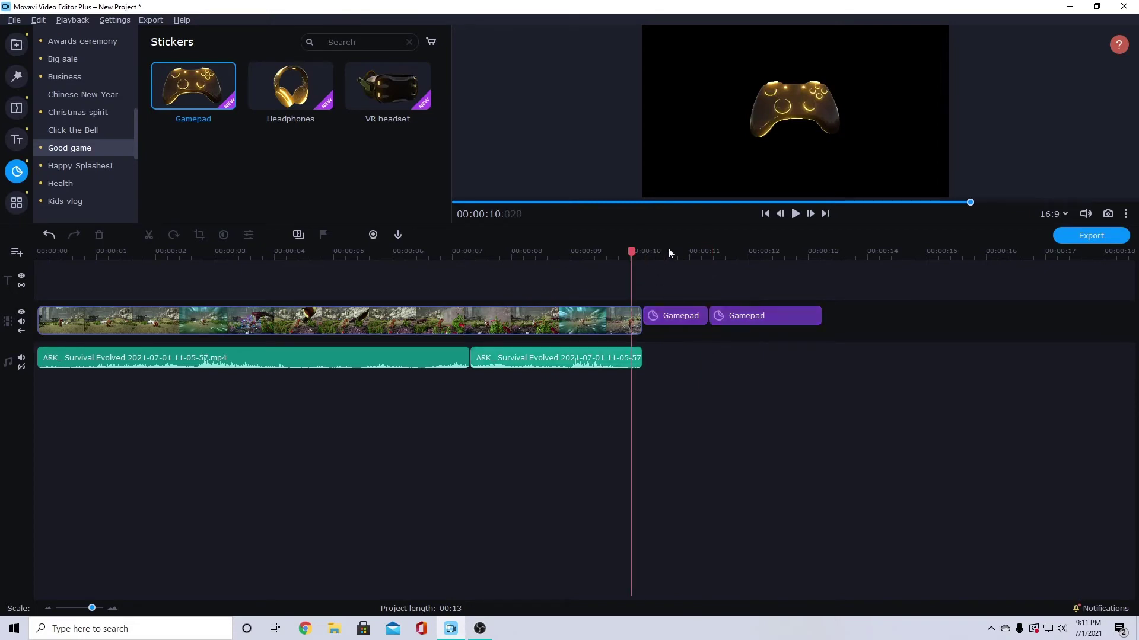
click(796, 214)
click(670, 317)
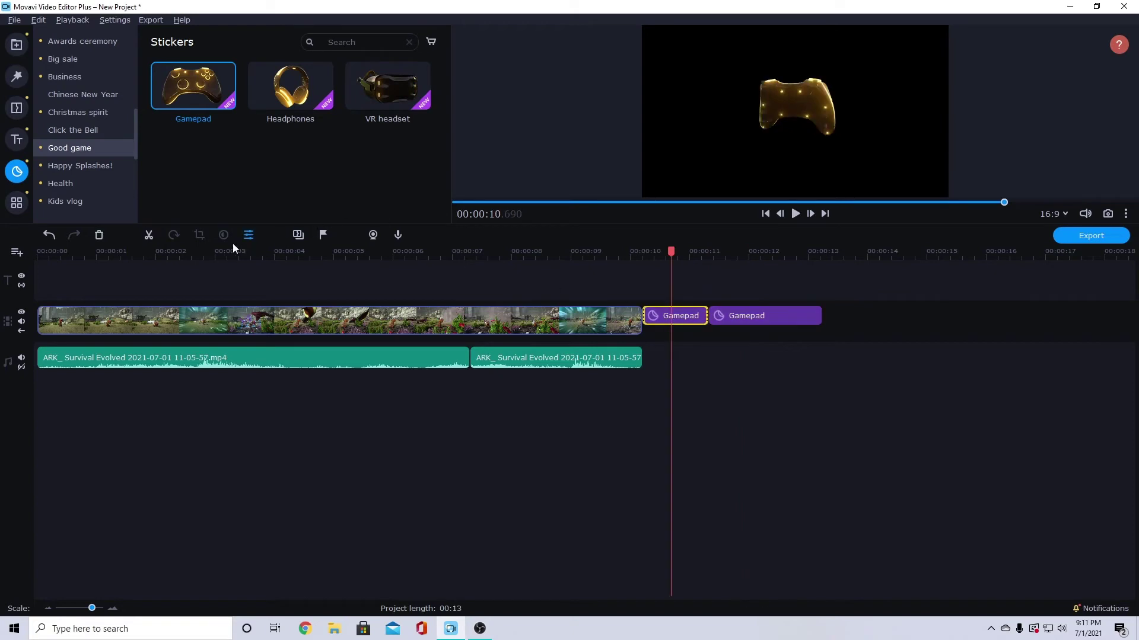
click(249, 235)
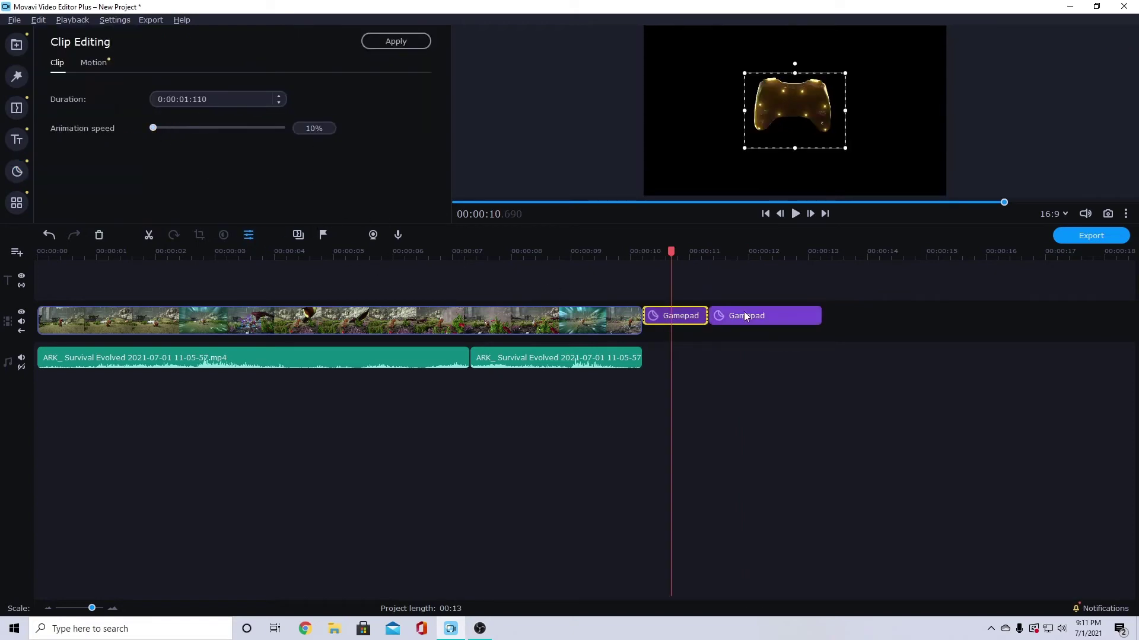
Raise the first Gamepad piece's animation speed to 100%, preview it from 10.25 s, then undo.
click(628, 250)
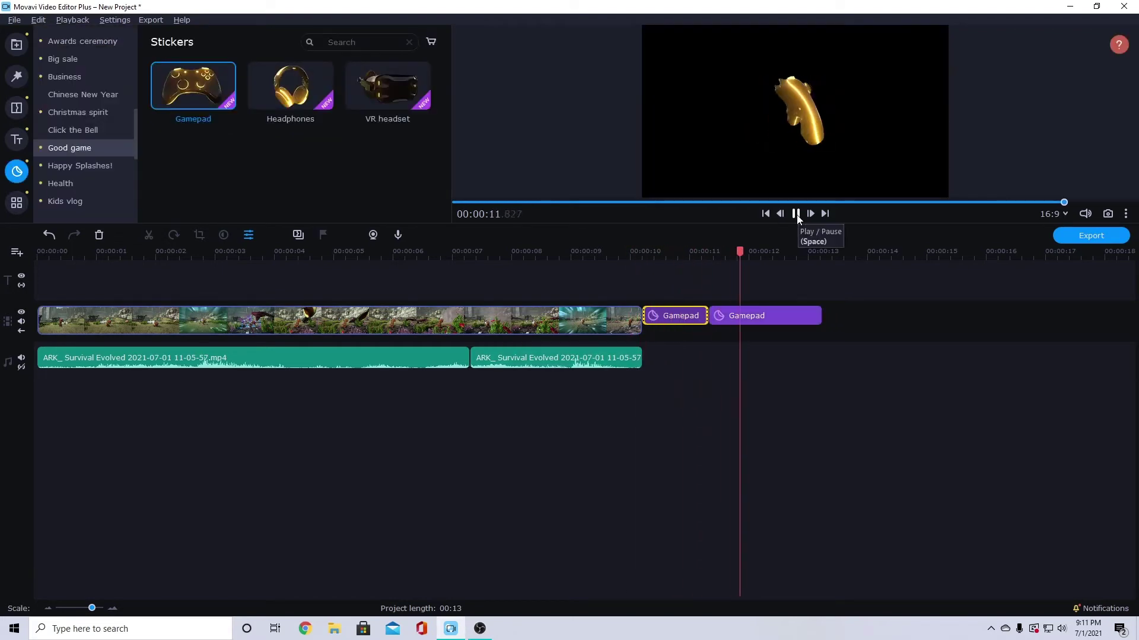
click(675, 321)
double_click(681, 318)
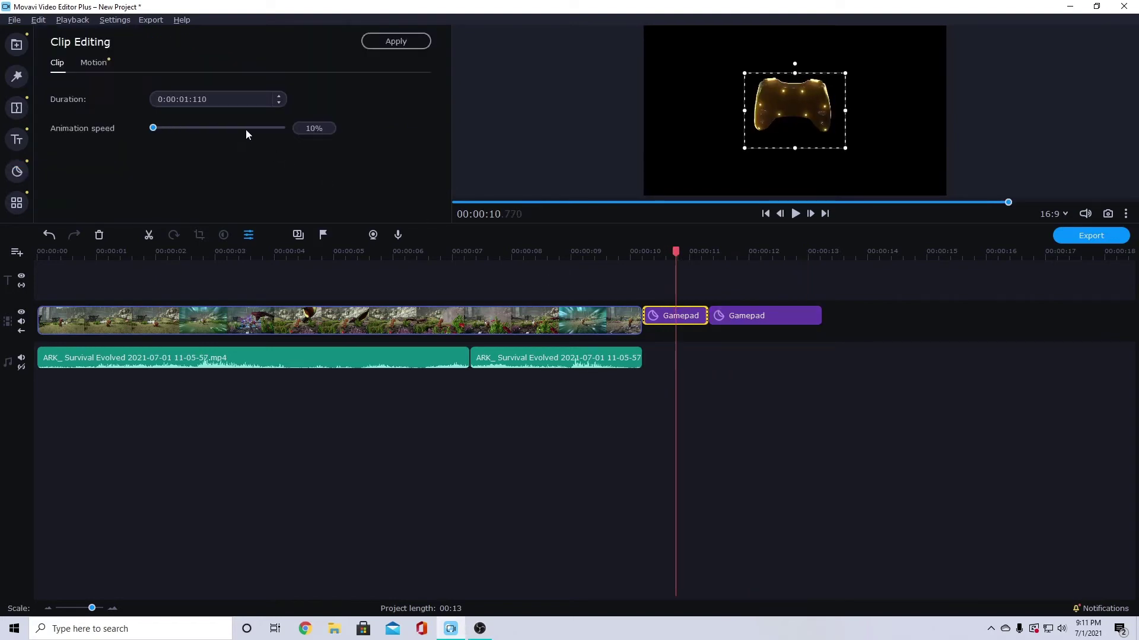
drag(167, 130, 176, 133)
click(647, 253)
click(795, 214)
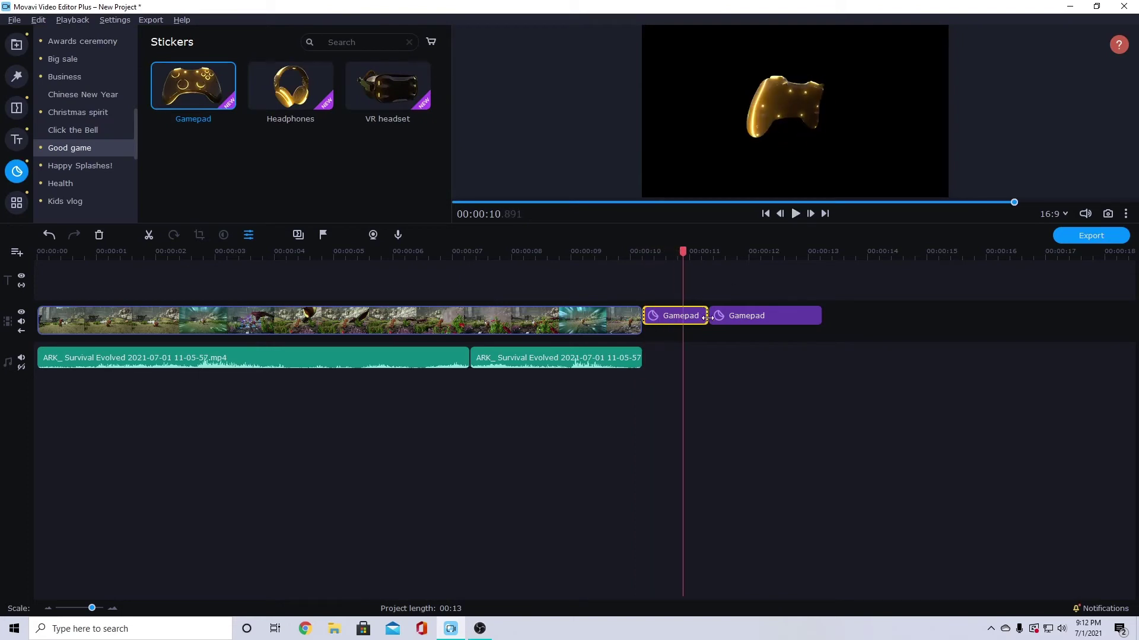
click(49, 235)
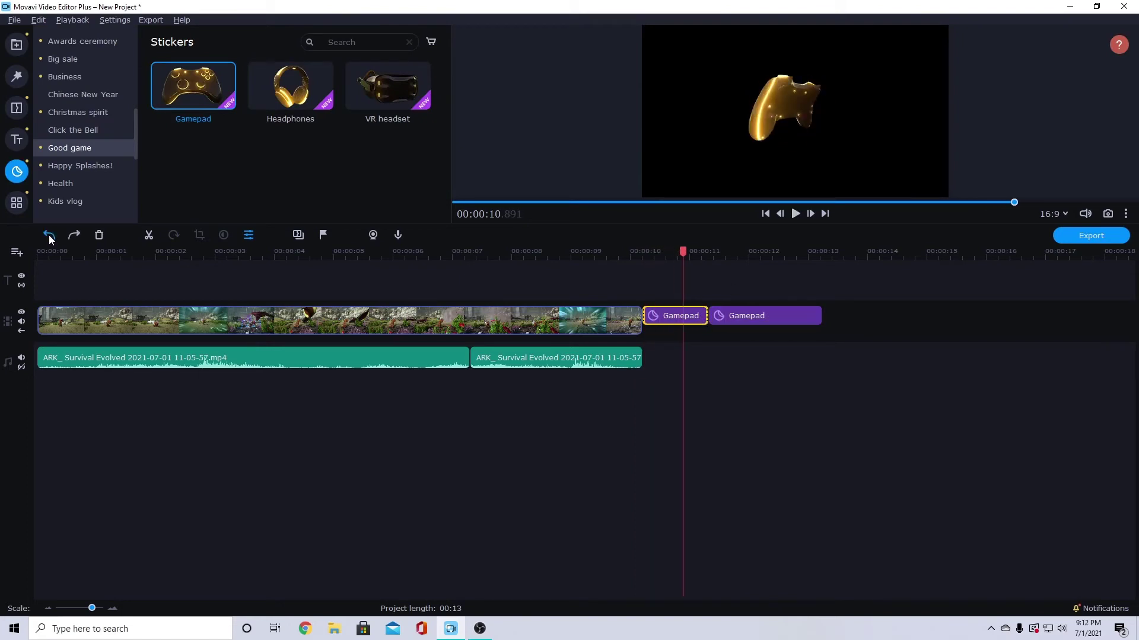
Rejoin the Gamepad sticker and add advanced animation keyframes with Opacity set to 0%.
click(49, 235)
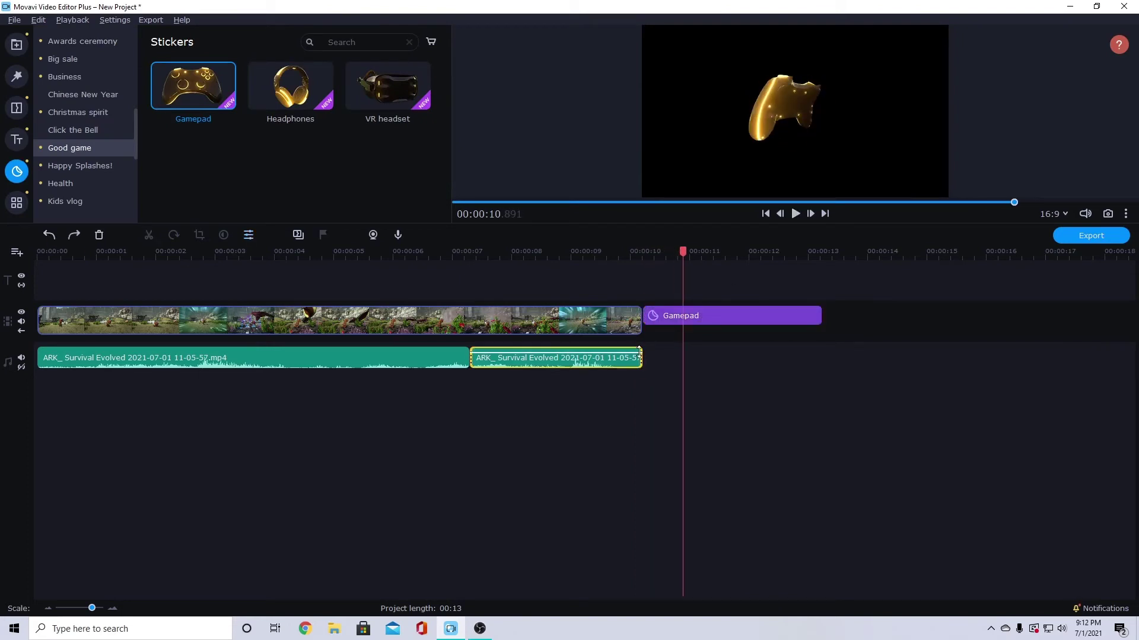
click(731, 321)
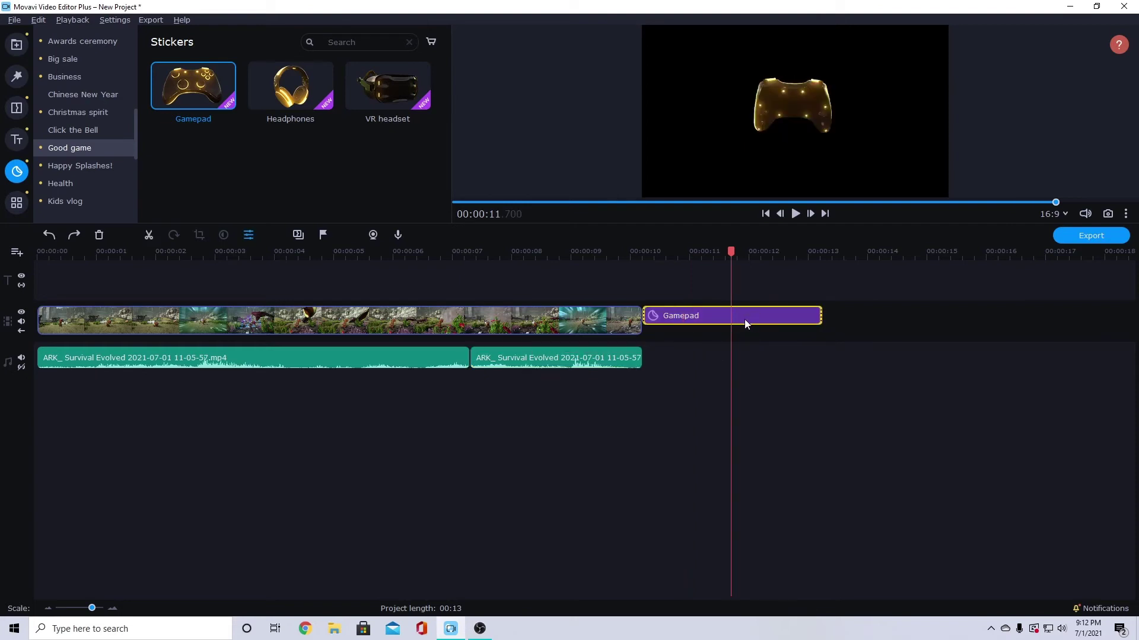
right_click(700, 313)
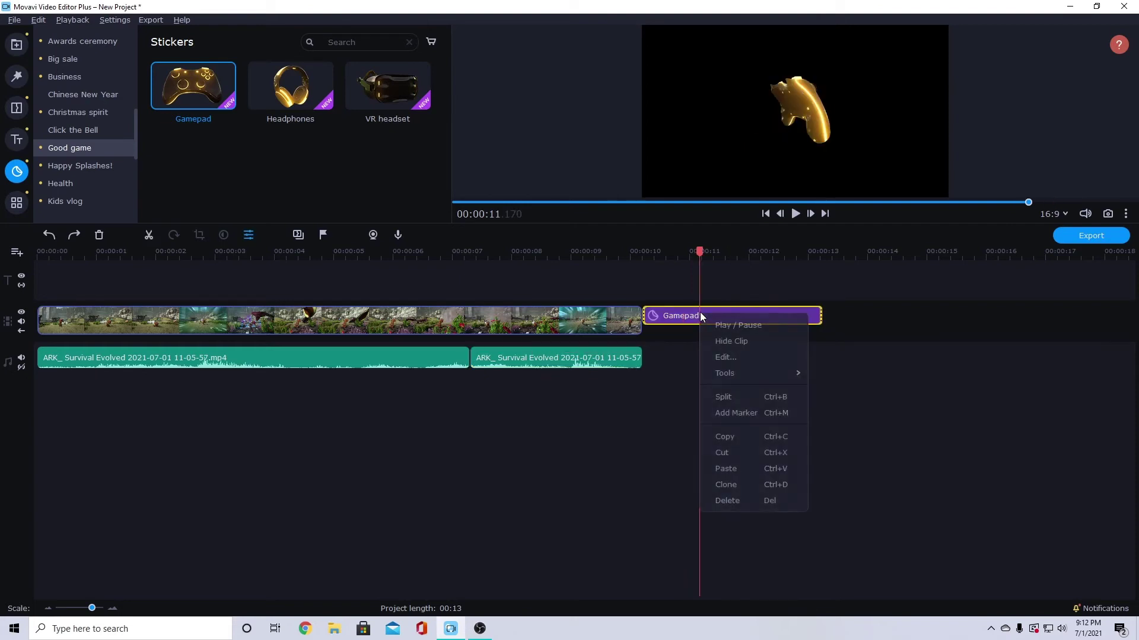
mouse_move(738, 372)
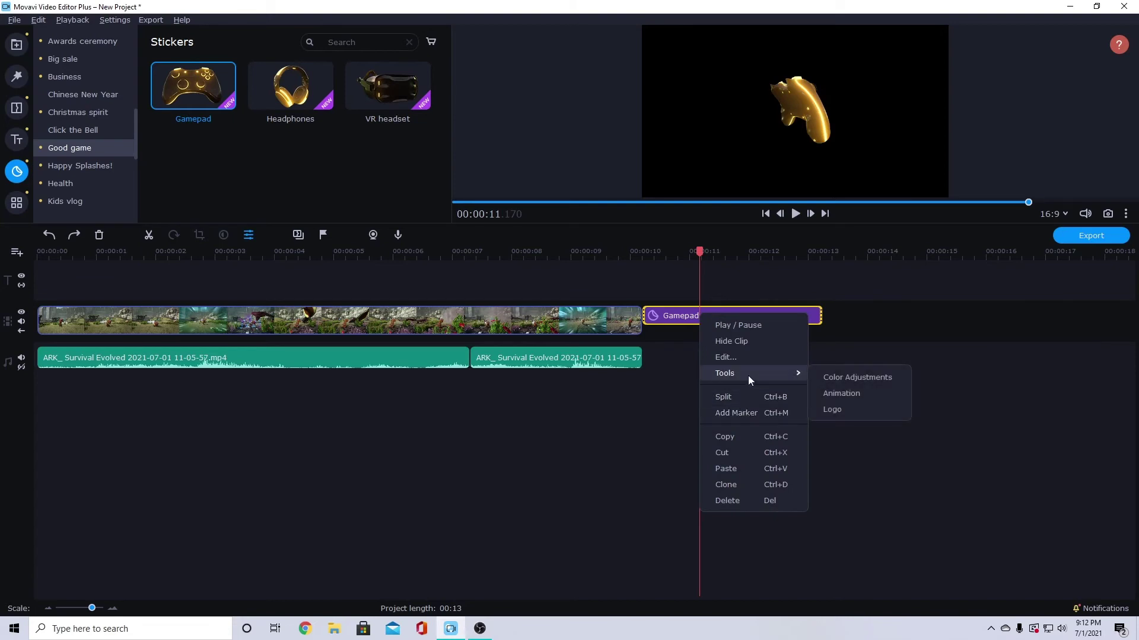
click(836, 393)
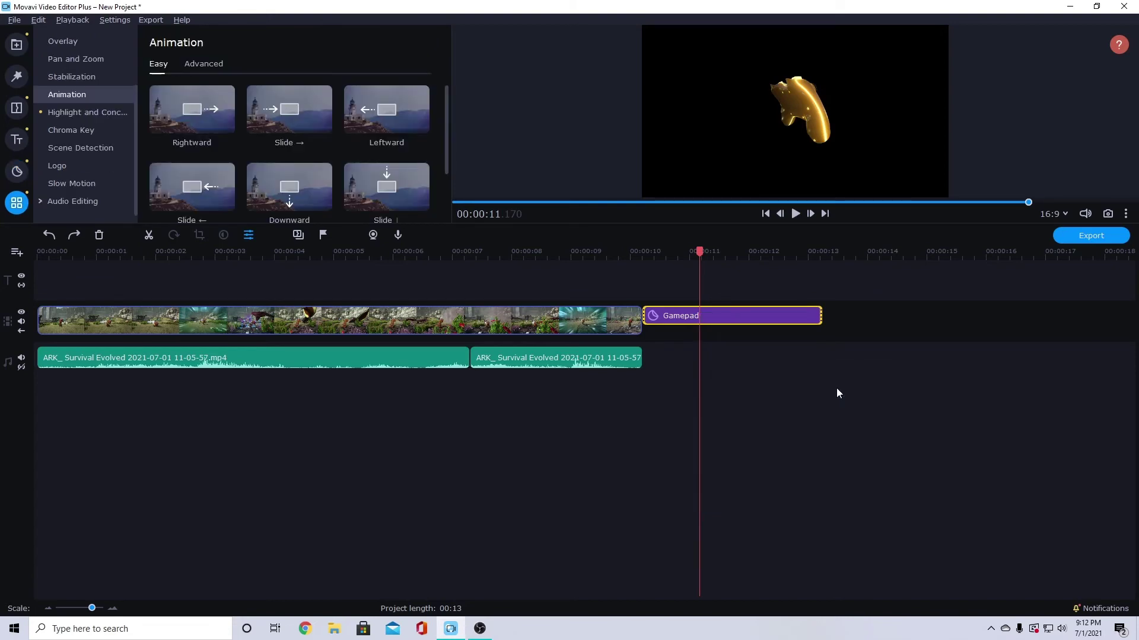
click(202, 64)
click(205, 158)
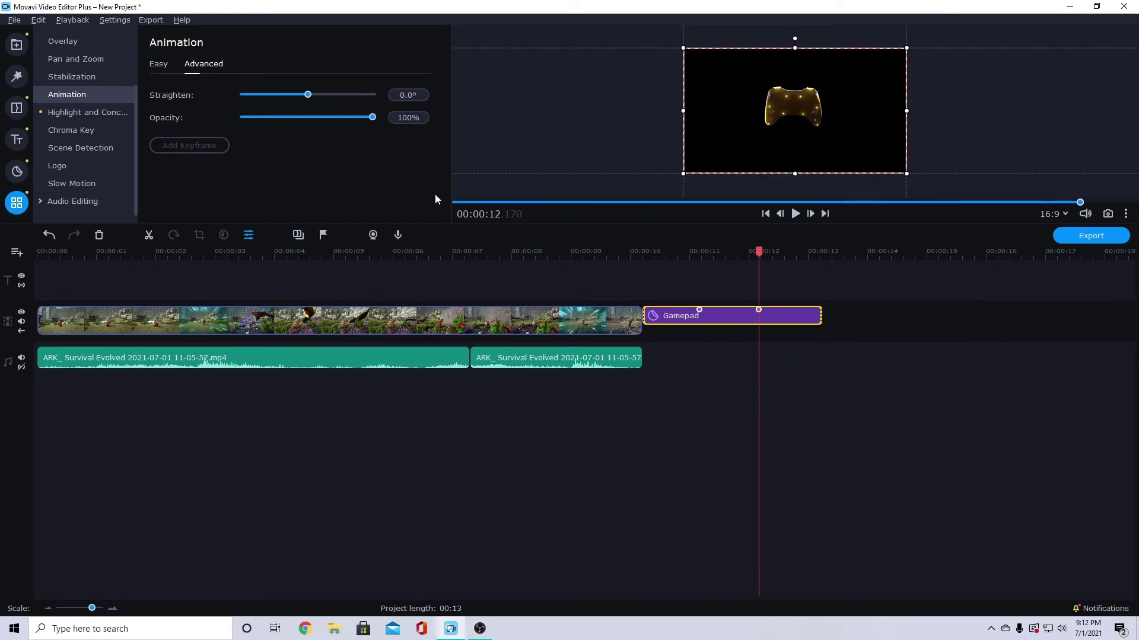
drag(373, 117, 156, 121)
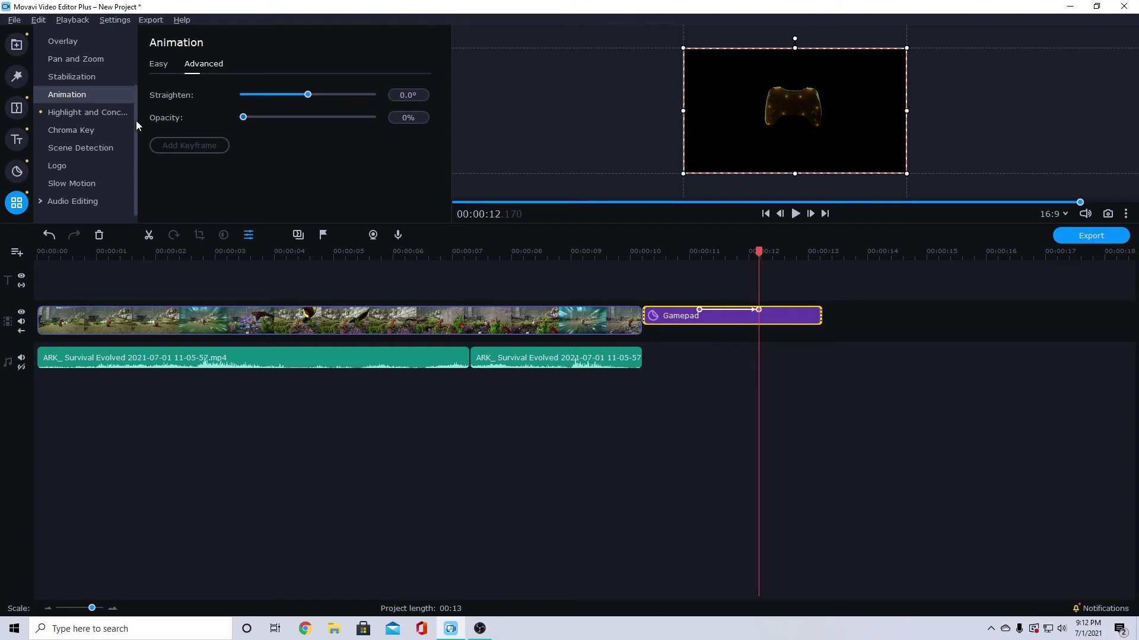
Place the two opacity keyframes right next to each other near 11.65 s.
click(681, 254)
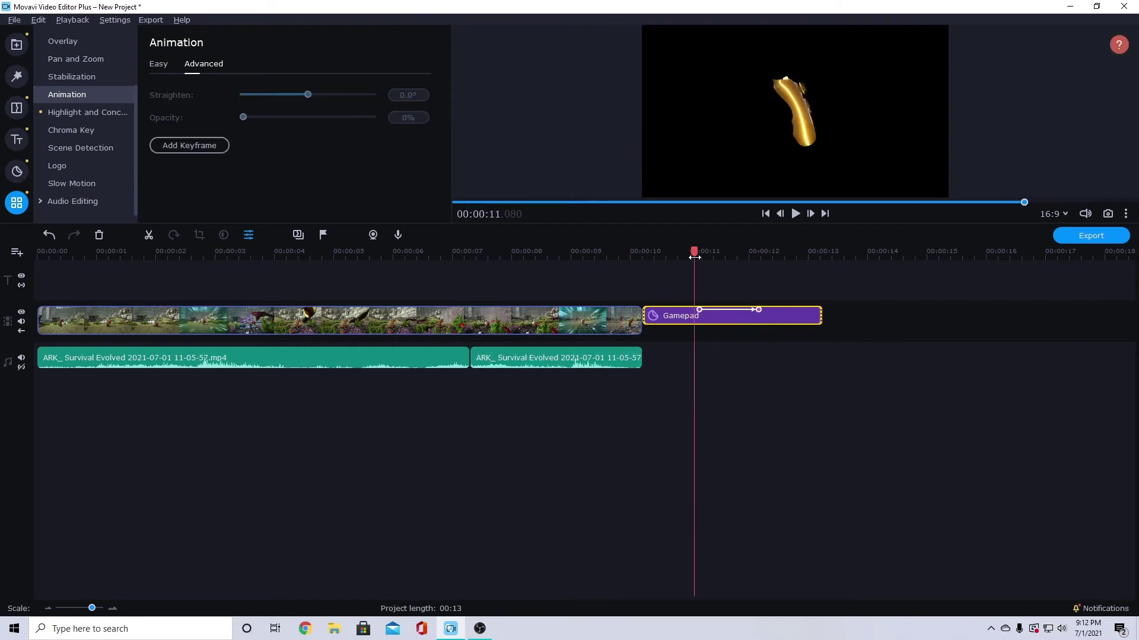
drag(694, 256, 674, 253)
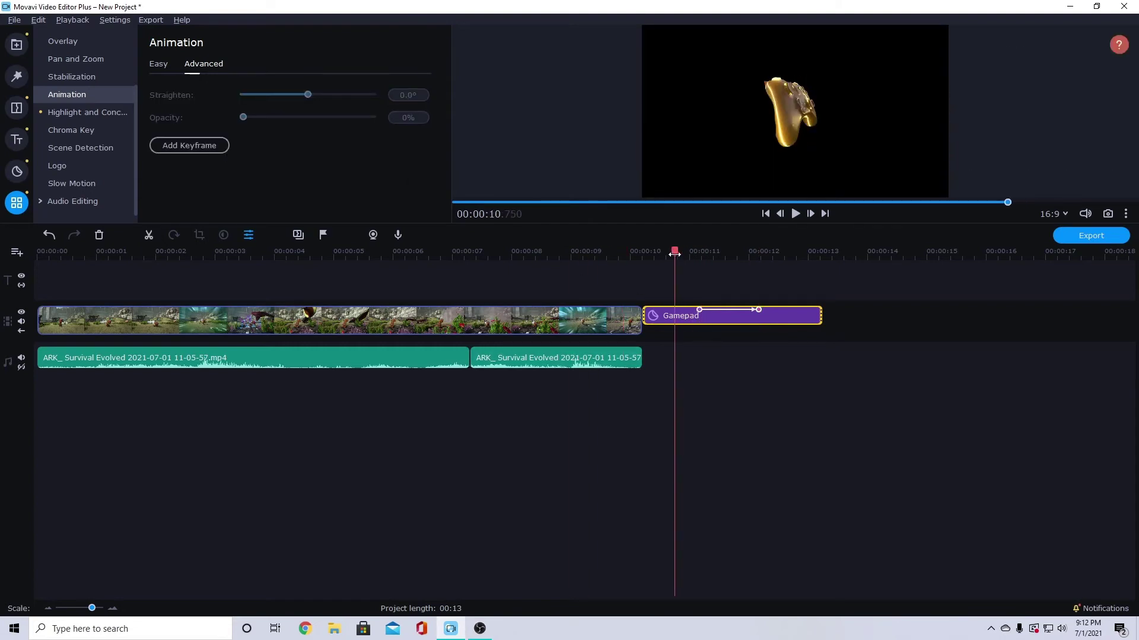
drag(700, 309, 727, 309)
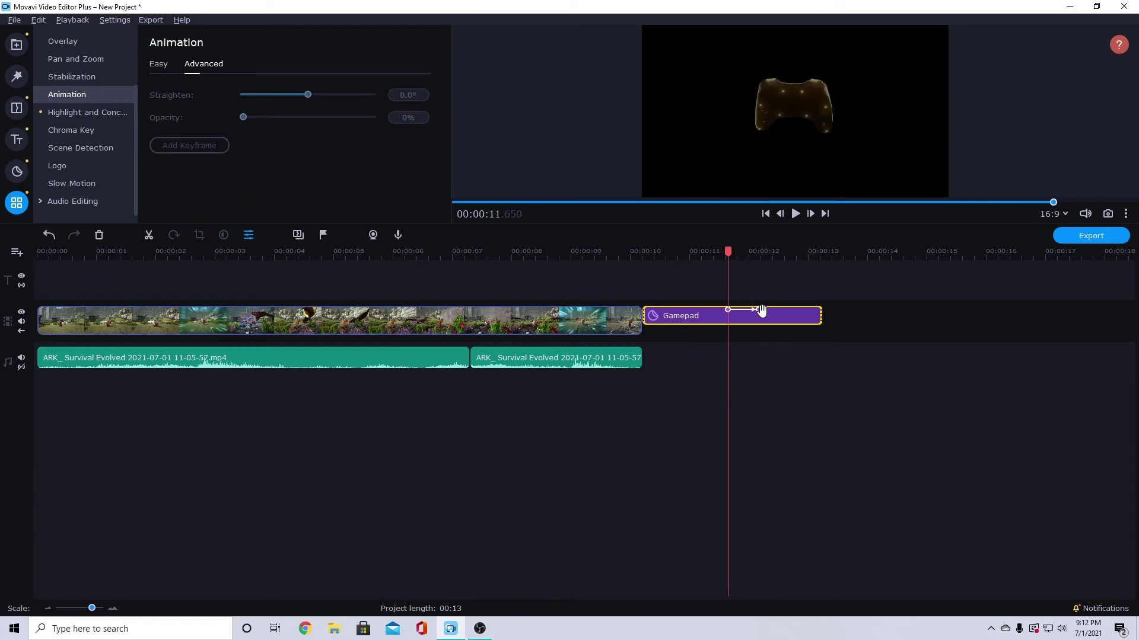
drag(93, 609, 97, 609)
drag(690, 309, 568, 309)
click(204, 254)
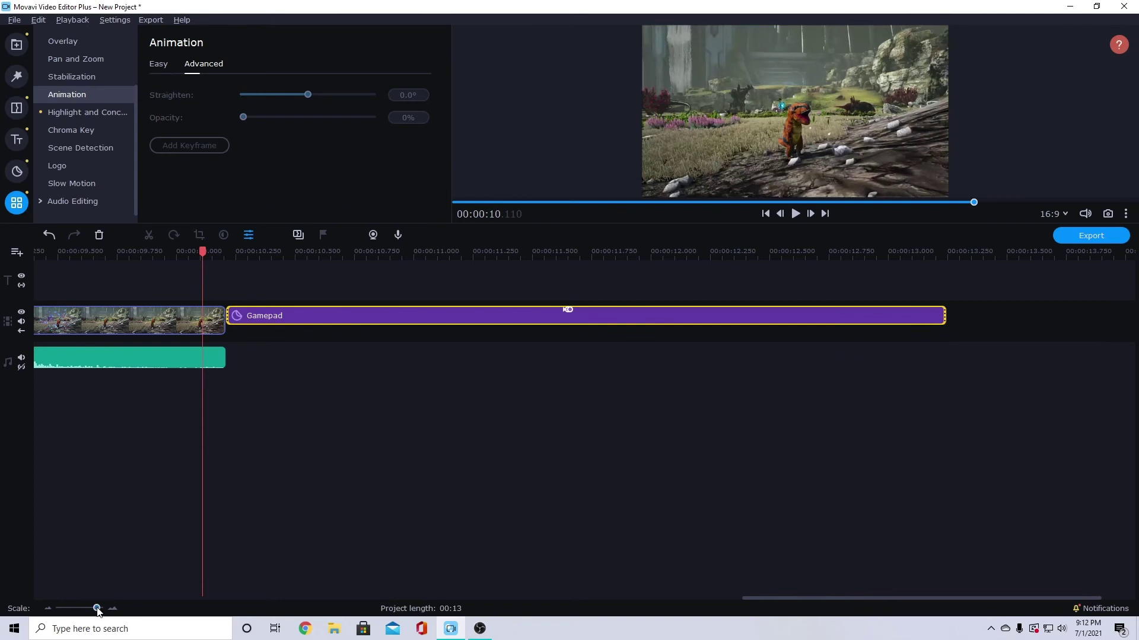
Check the fade around the 11.660 keyframe, then move the sticker over the gameplay from about 8.6 s.
drag(97, 608, 94, 608)
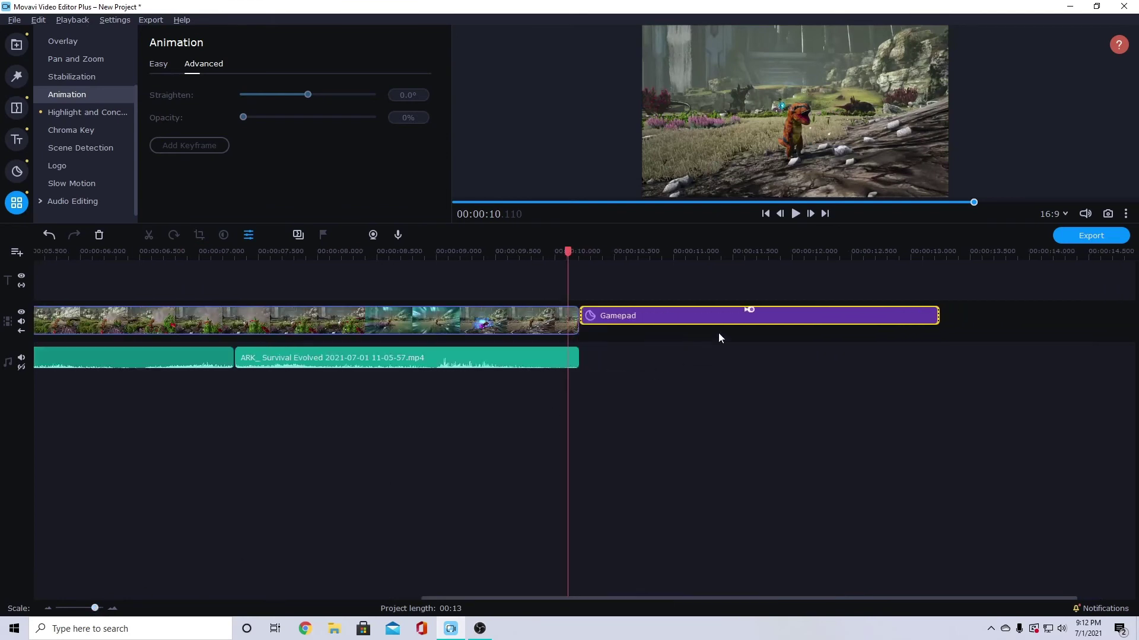
click(796, 215)
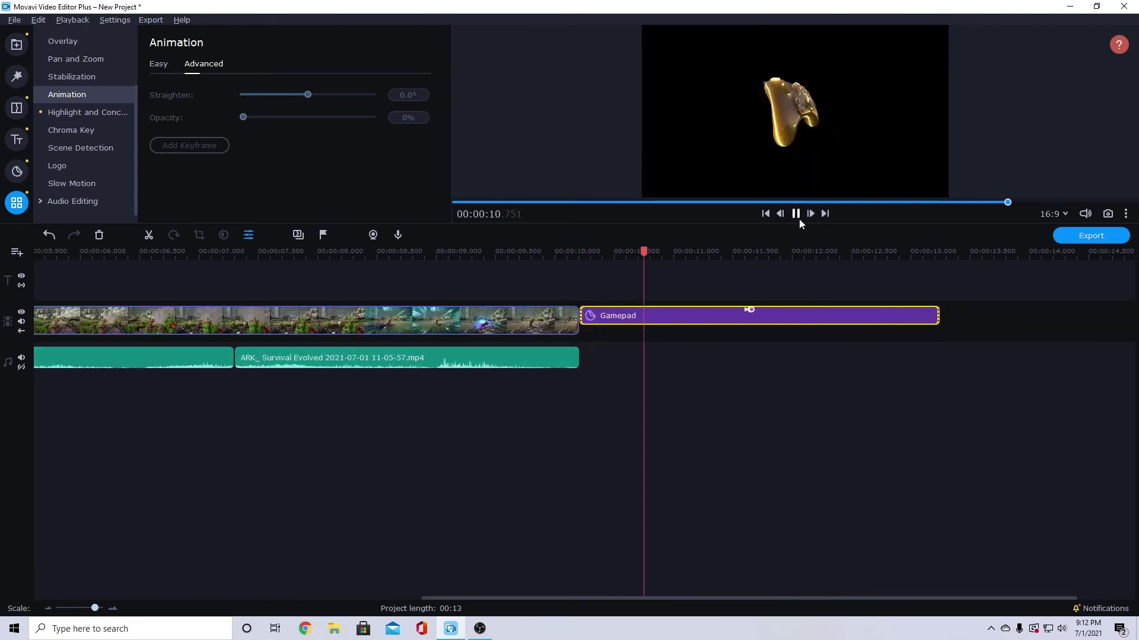
click(797, 215)
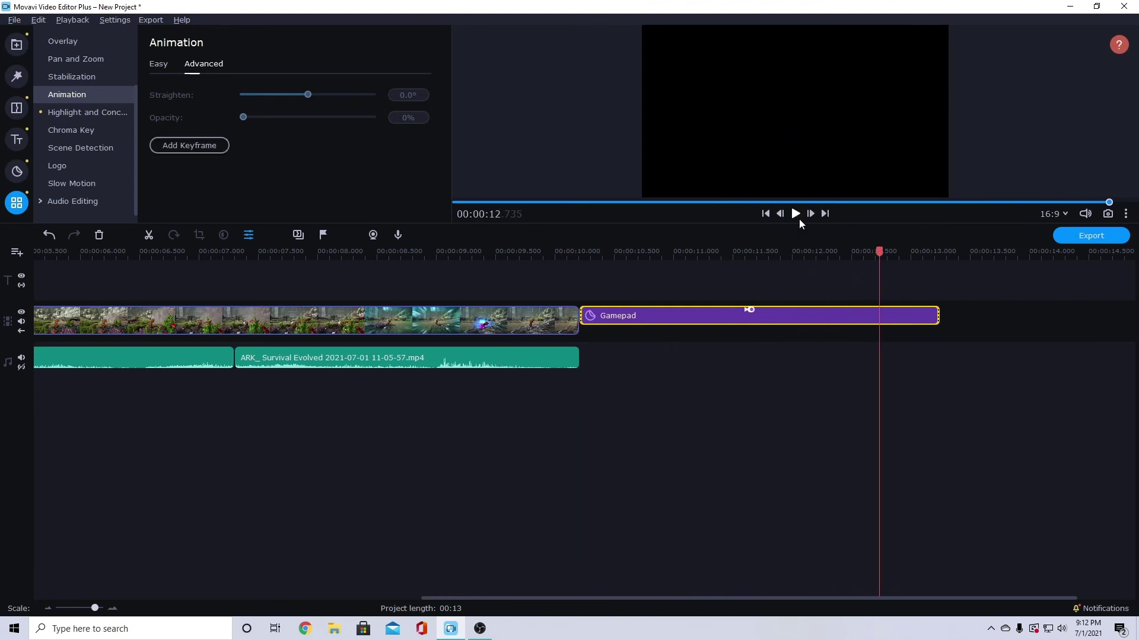
click(749, 310)
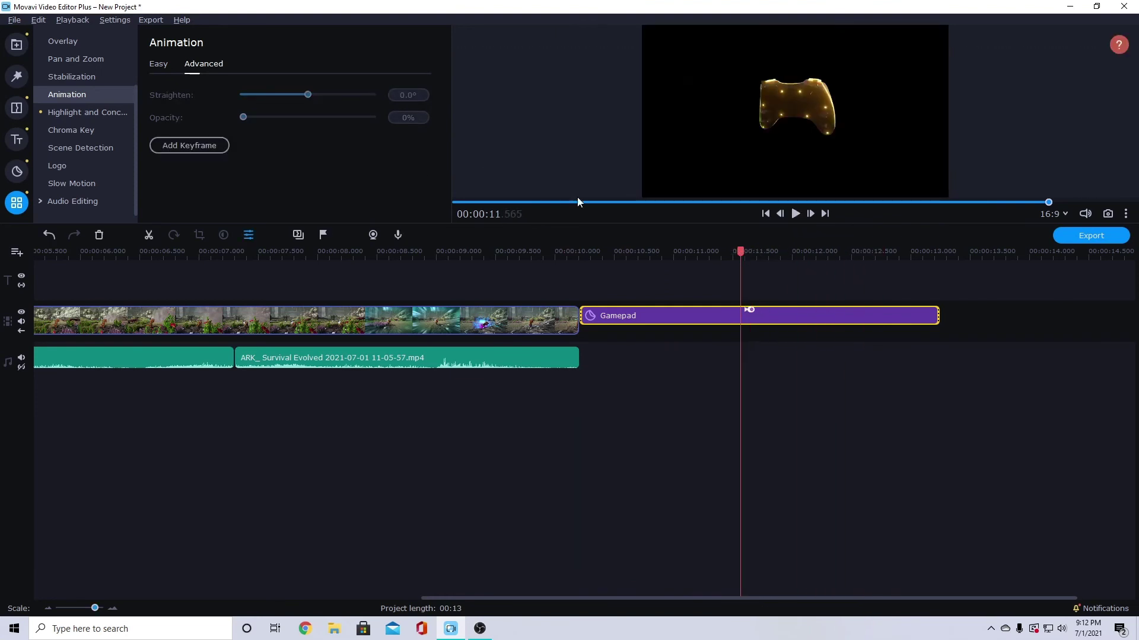
click(716, 252)
click(778, 251)
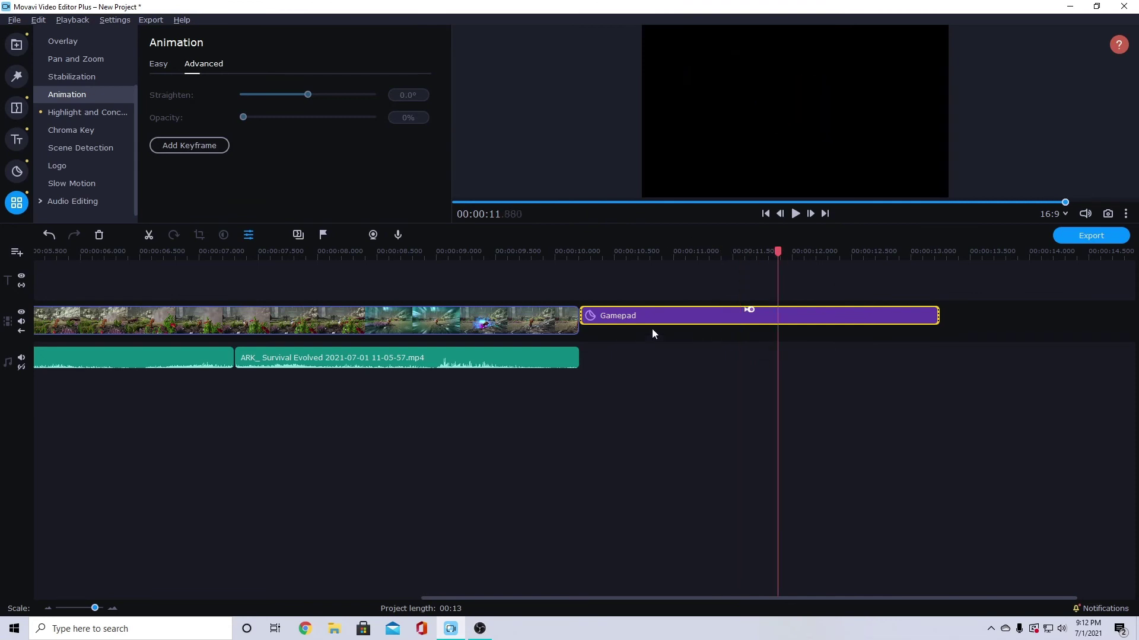
drag(652, 320, 471, 278)
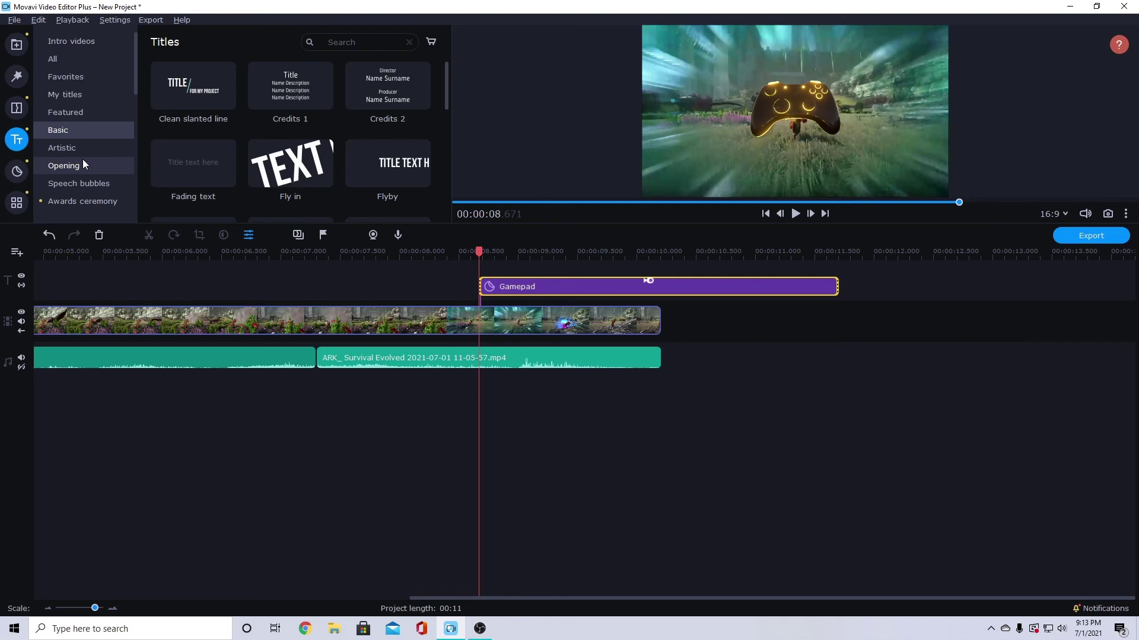
Select the gameplay video and first audio clip, split them at the playhead, then undo the split.
right_click(391, 316)
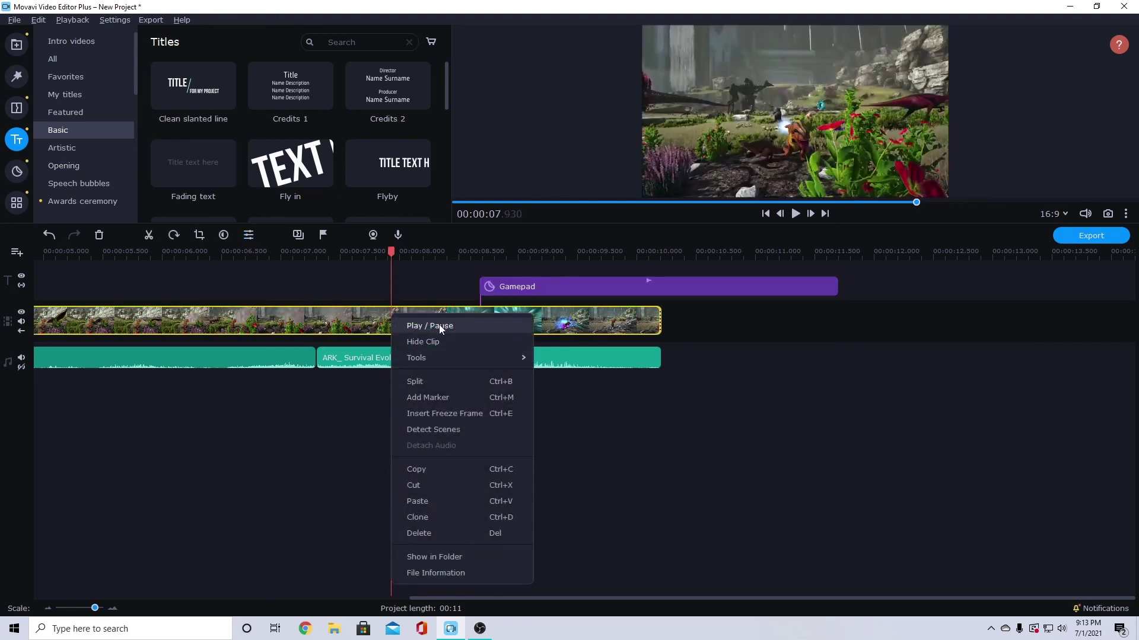
click(162, 325)
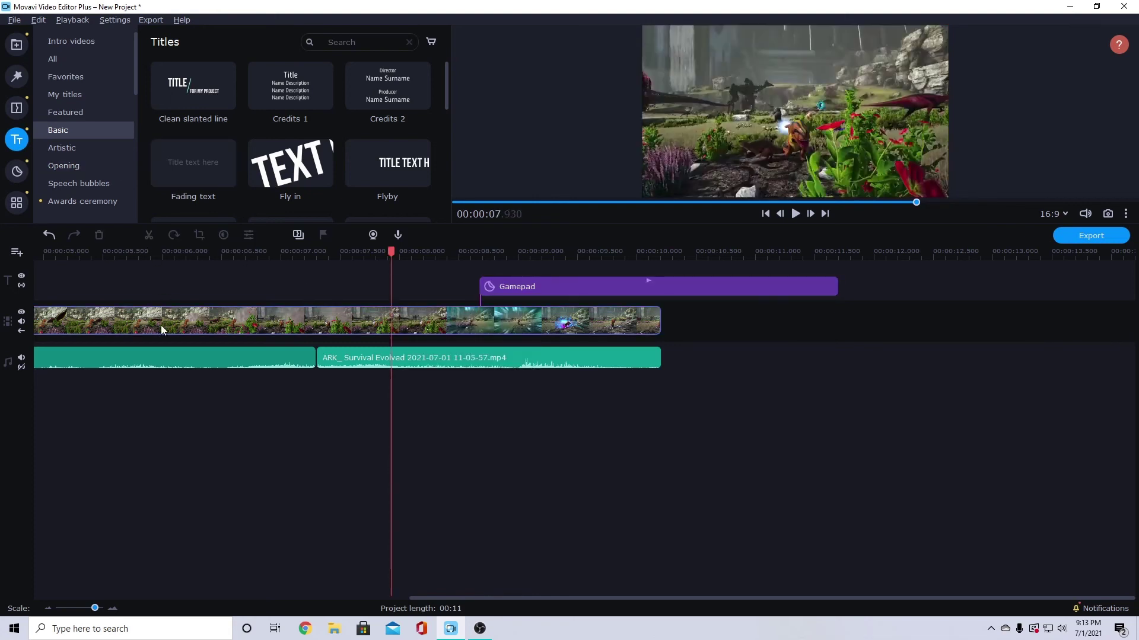
click(161, 325)
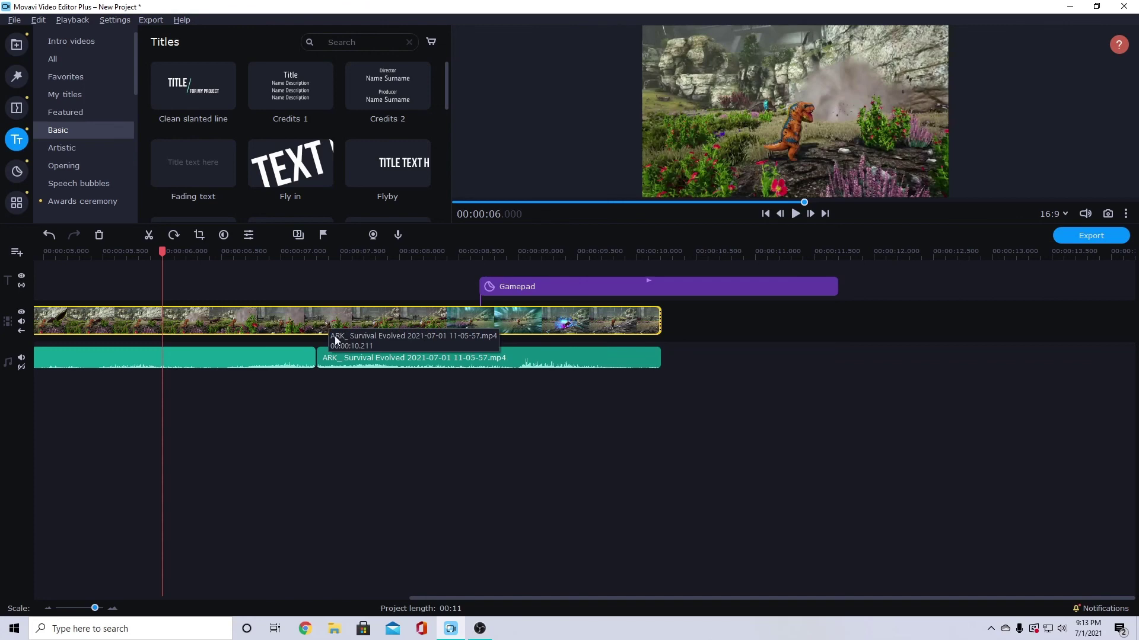
drag(305, 401, 76, 303)
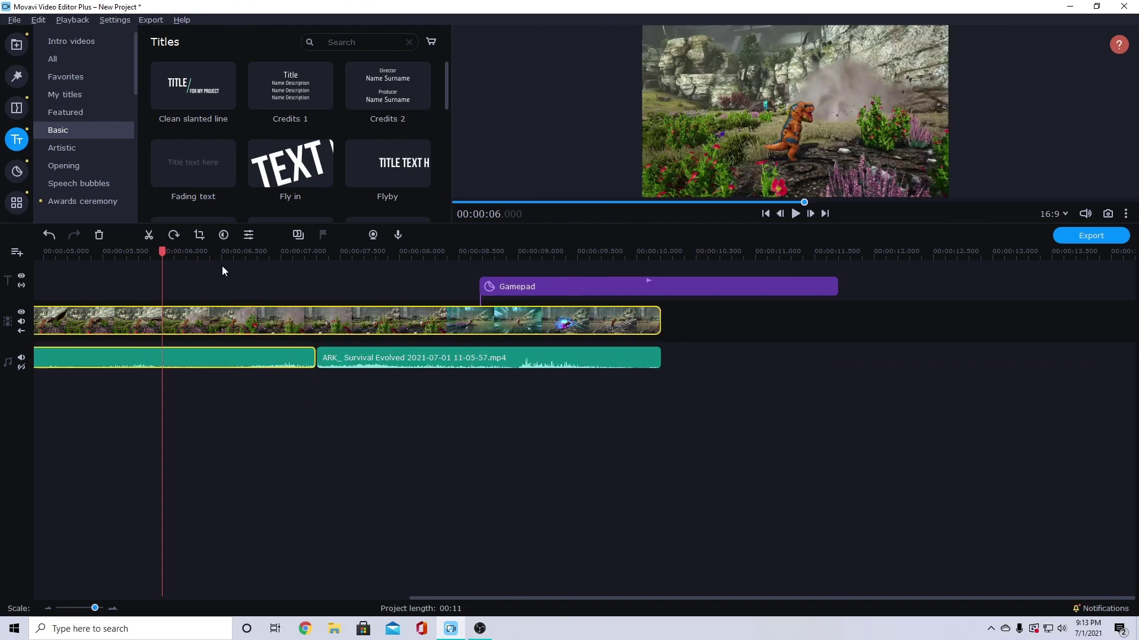
key(ctrl+b)
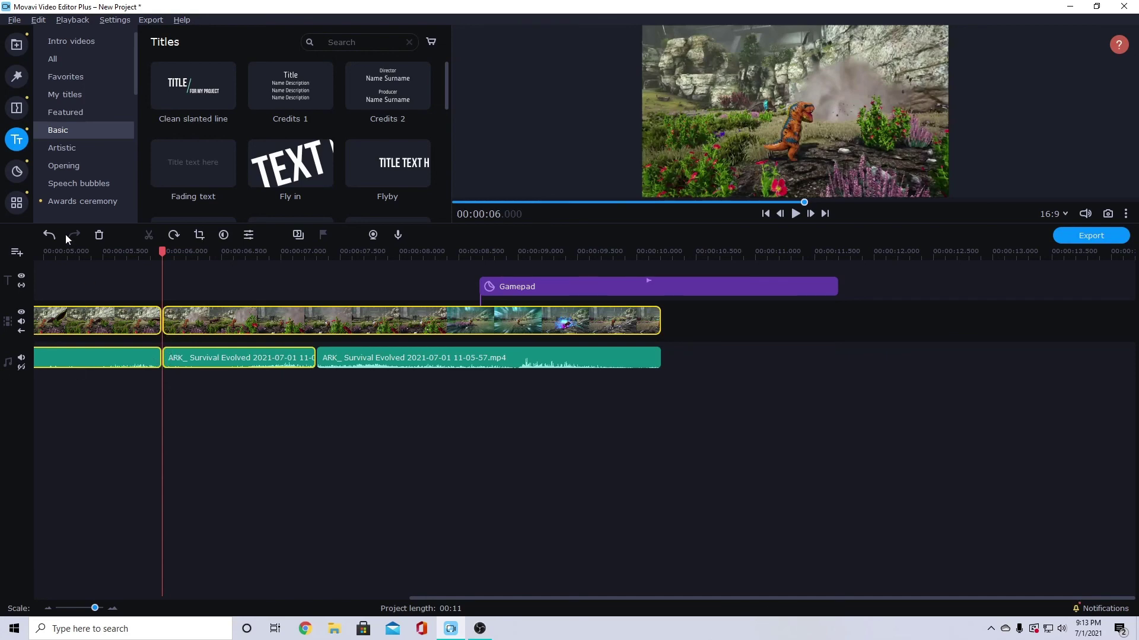
click(49, 235)
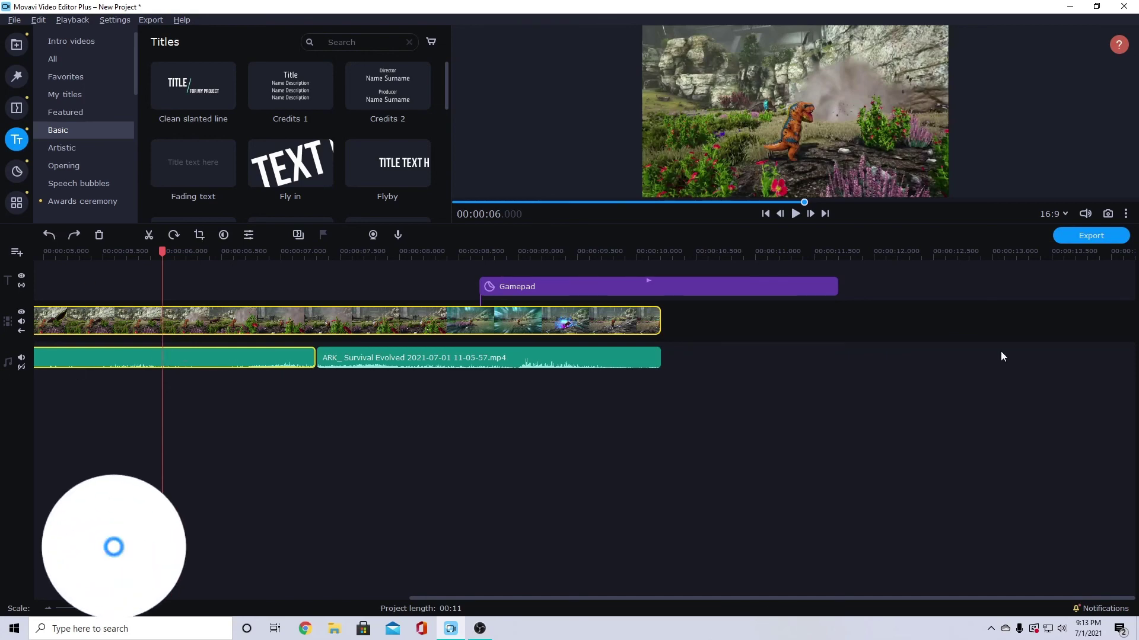